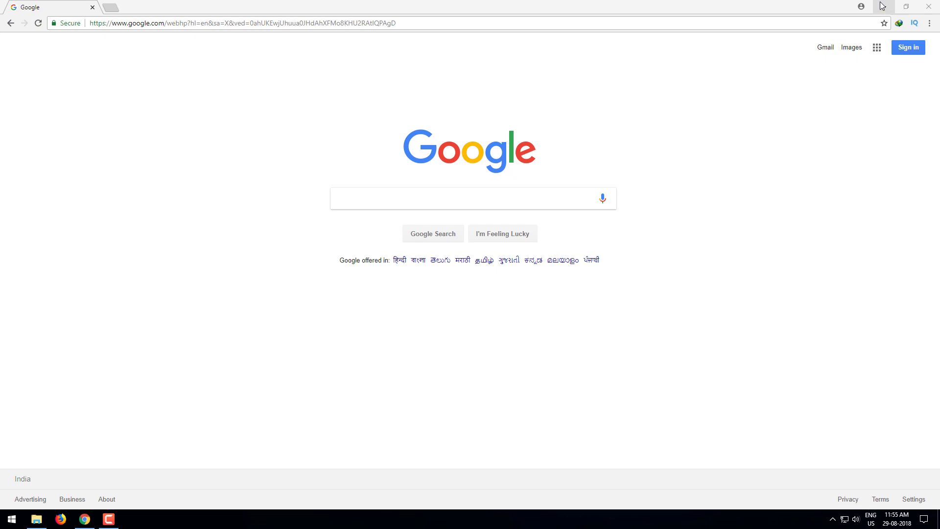
Open Programs and Features in the Control Panel to check the list of installed programs
left_click(881, 6)
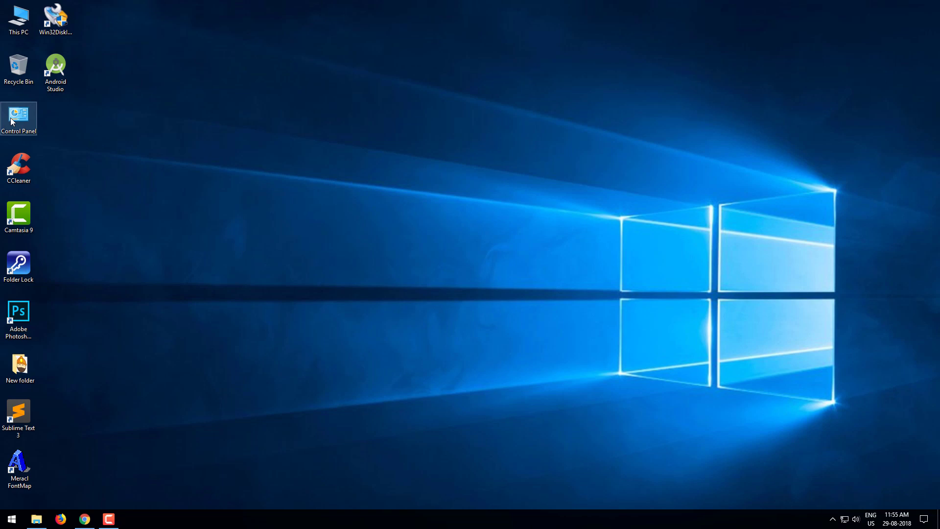
double_click(10, 120)
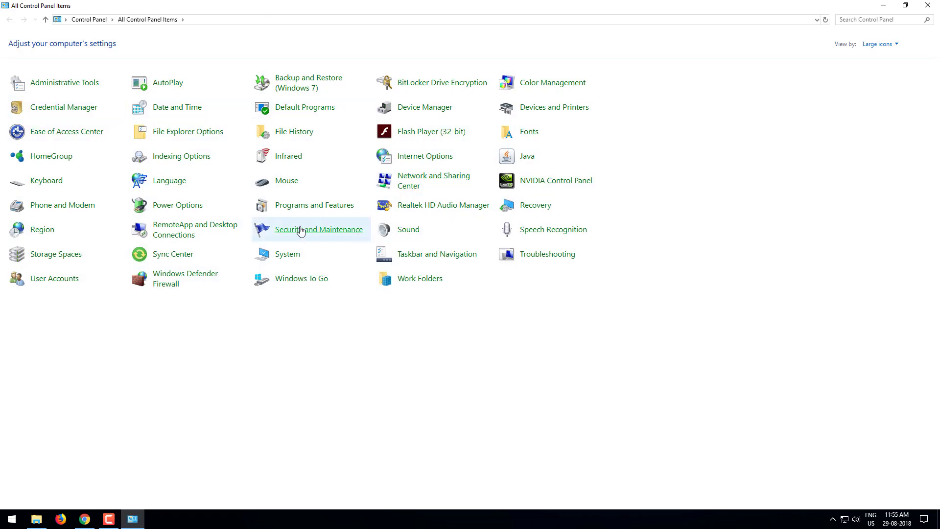
left_click(320, 209)
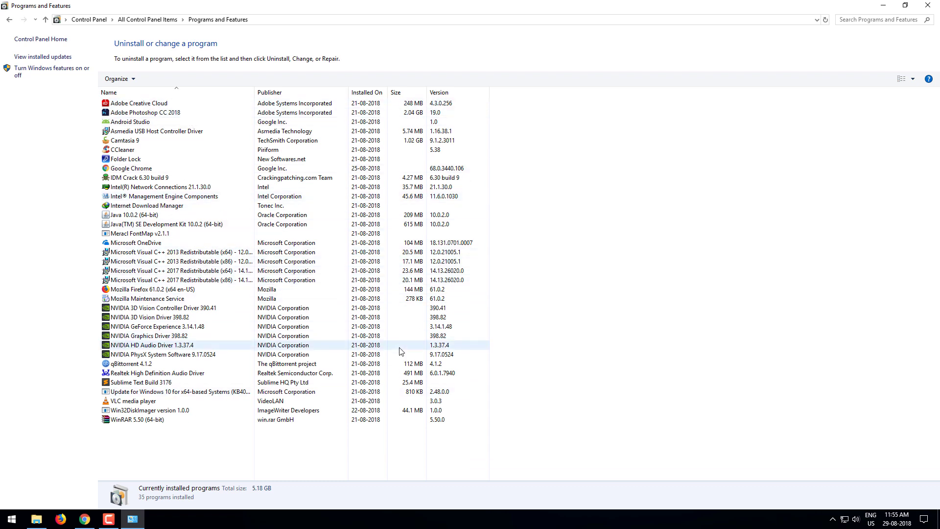
Switch back to Chrome, search Google for "jetbrains", and open the official JetBrains website in a new tab
left_click(85, 518)
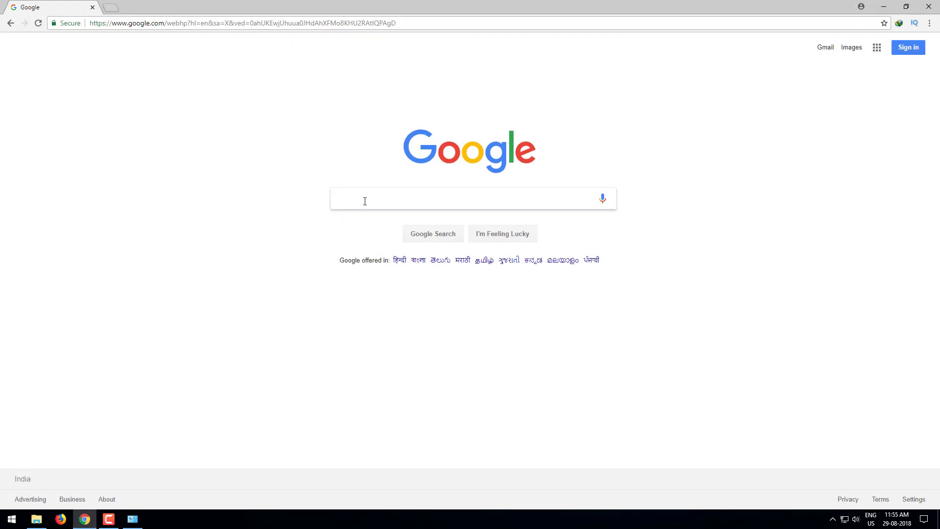
type("jetbr")
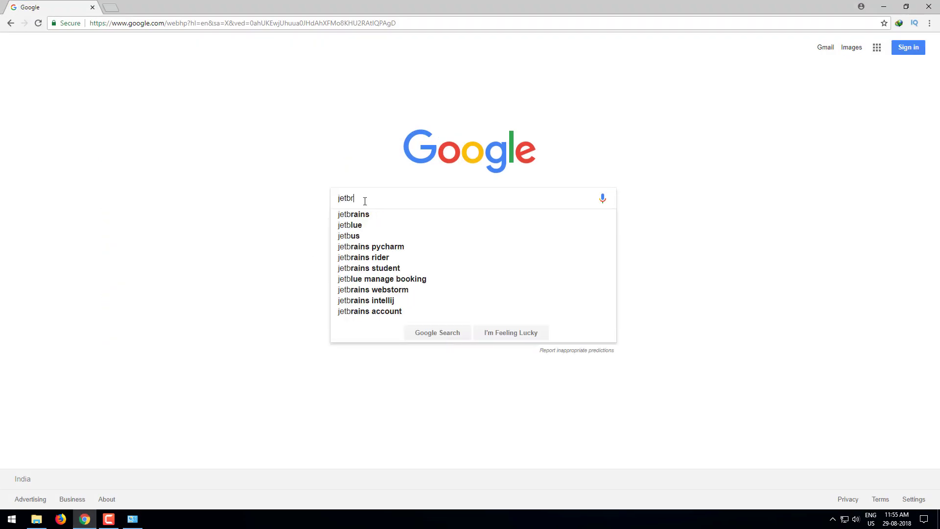
type("ains")
key("Return")
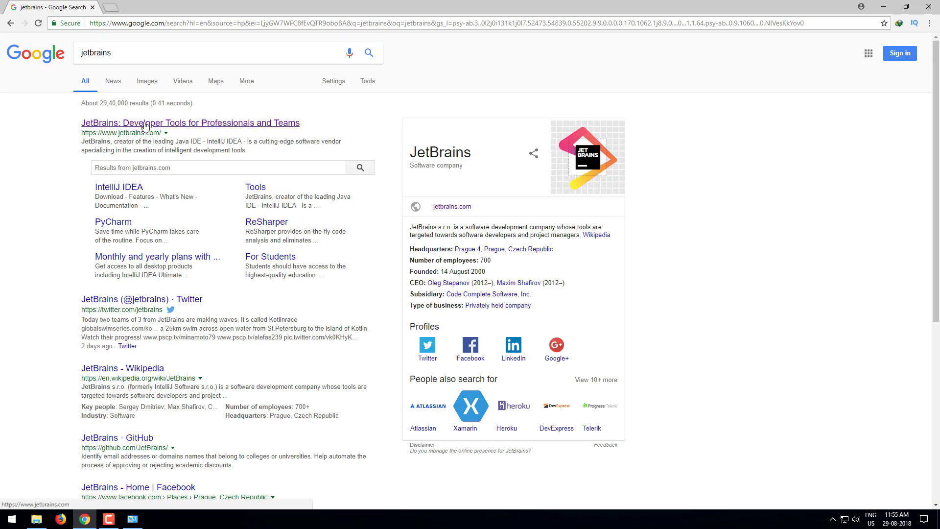
right_click(183, 121)
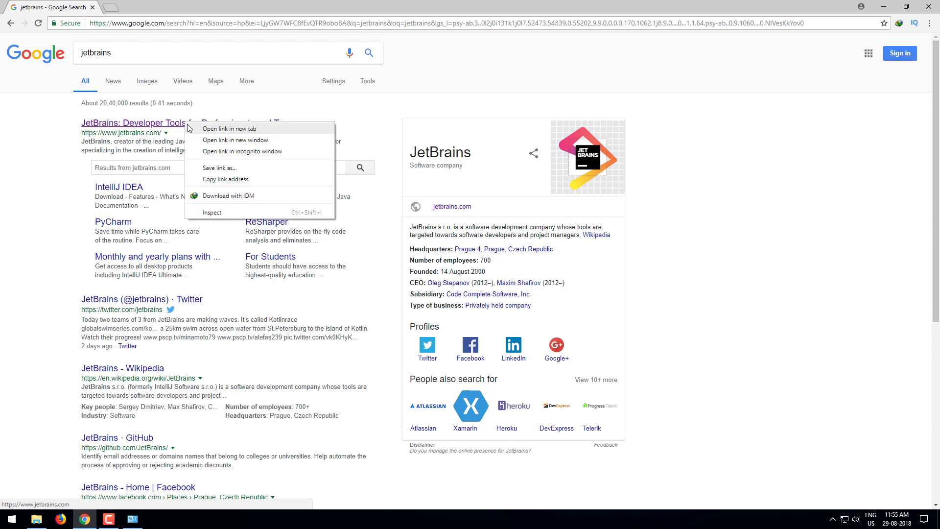
left_click(216, 128)
left_click(153, 6)
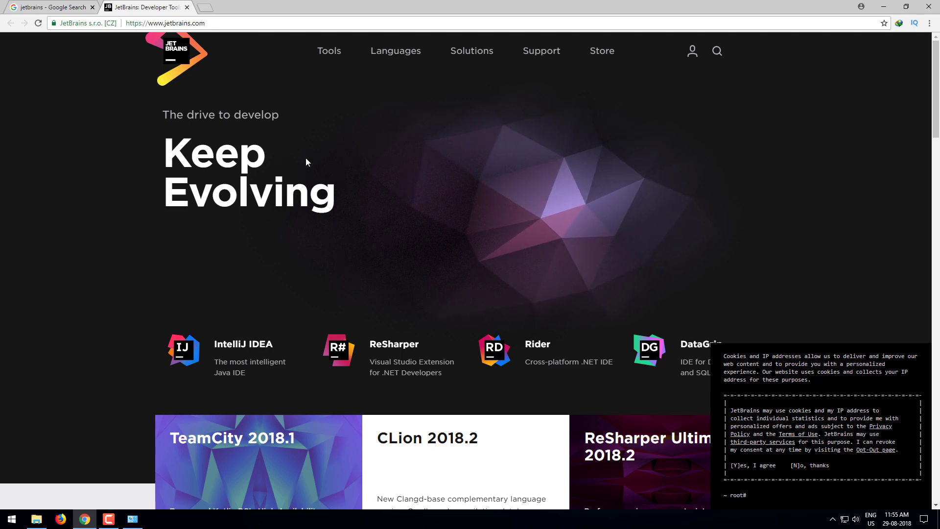
Open the JetBrains Toolbox App page and download the Windows (.exe) installer
left_click(336, 60)
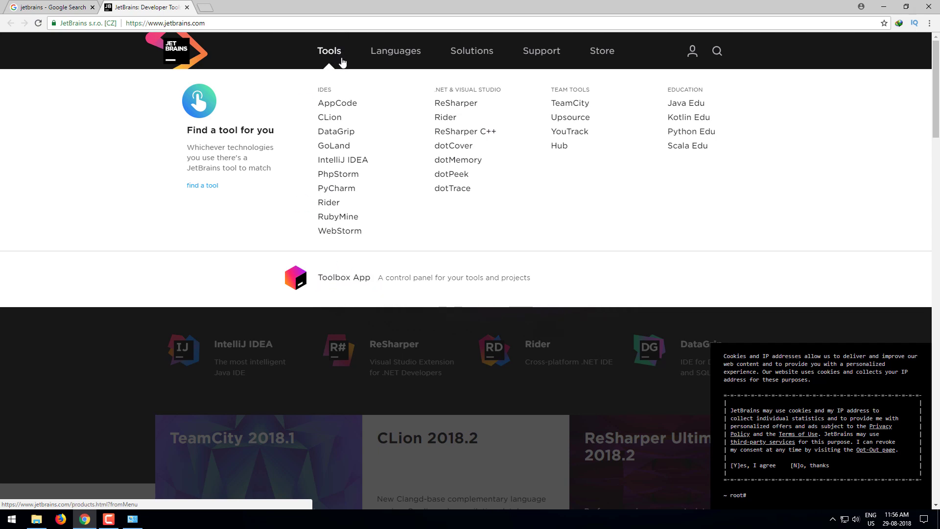
left_click(361, 283)
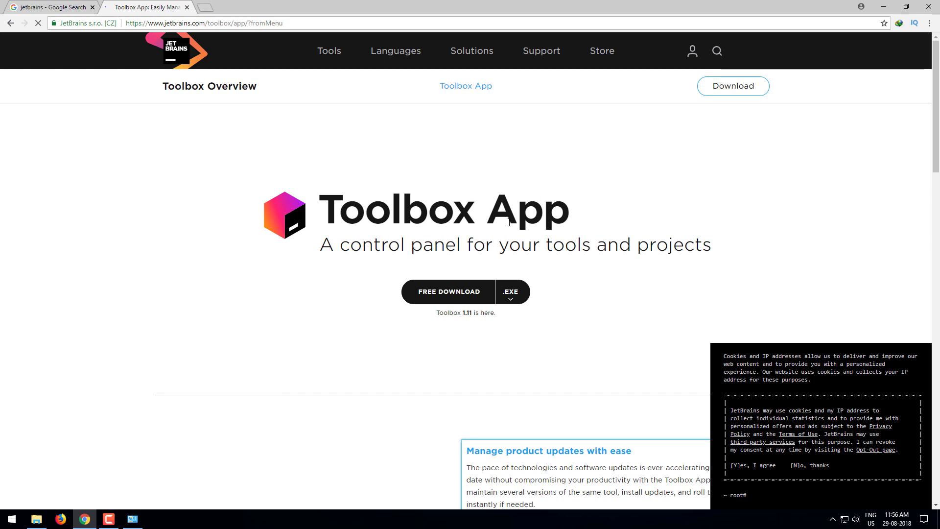
left_click(521, 305)
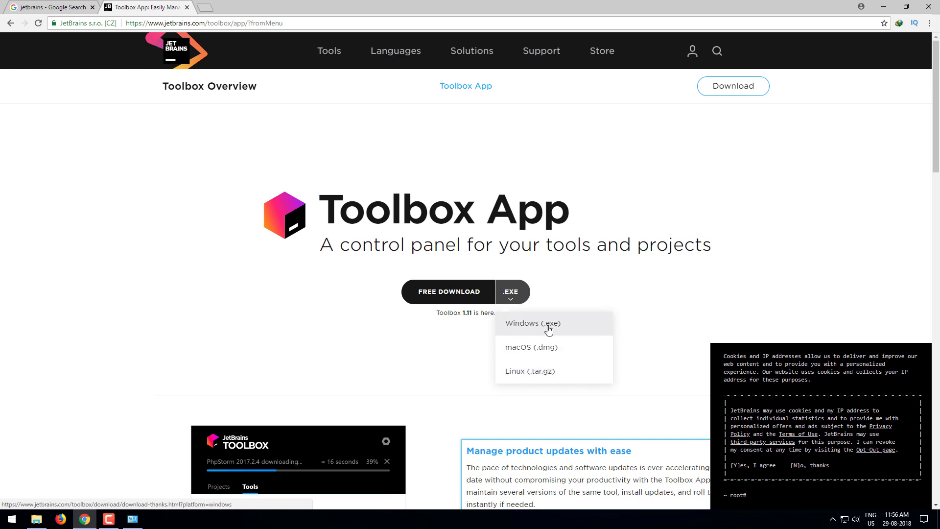
left_click(511, 325)
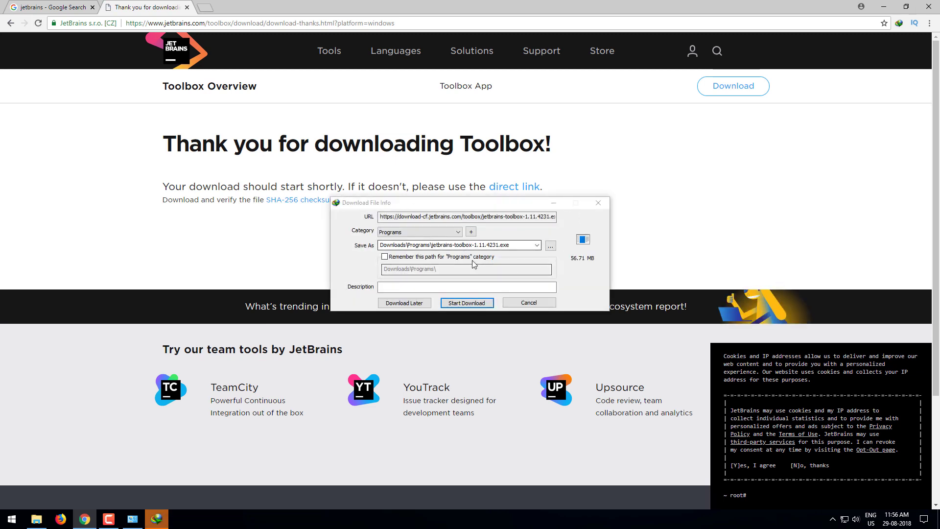
left_click(465, 304)
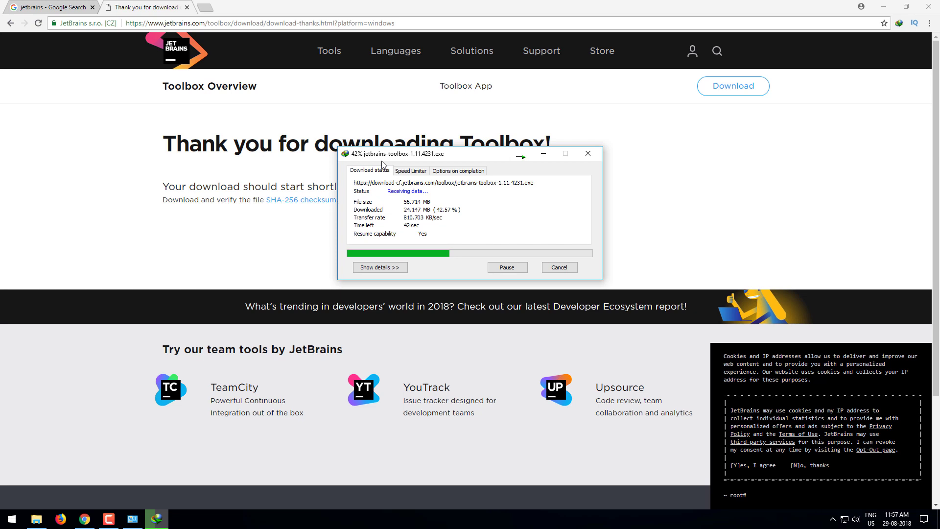
Open the IntelliJ IDEA download page and examine the Ultimate and Community editions for Windows
left_click(347, 4)
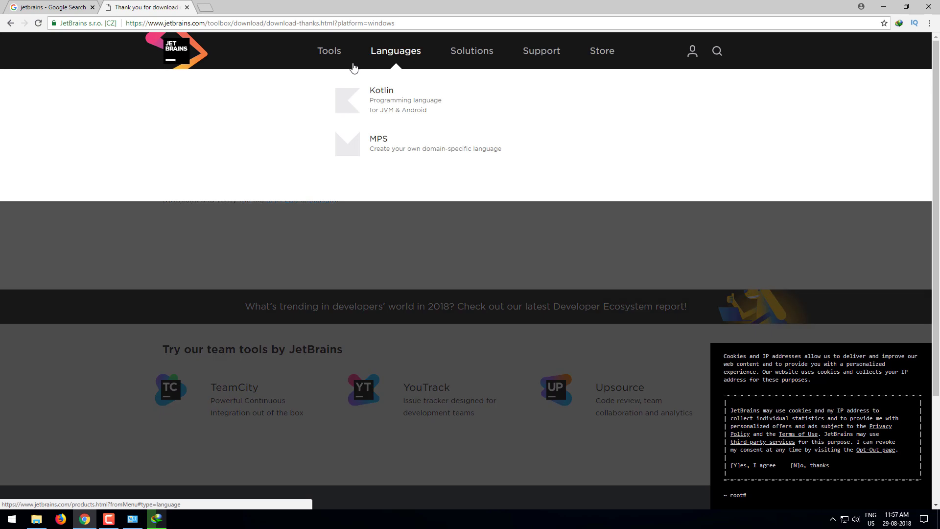
mouse_move(329, 51)
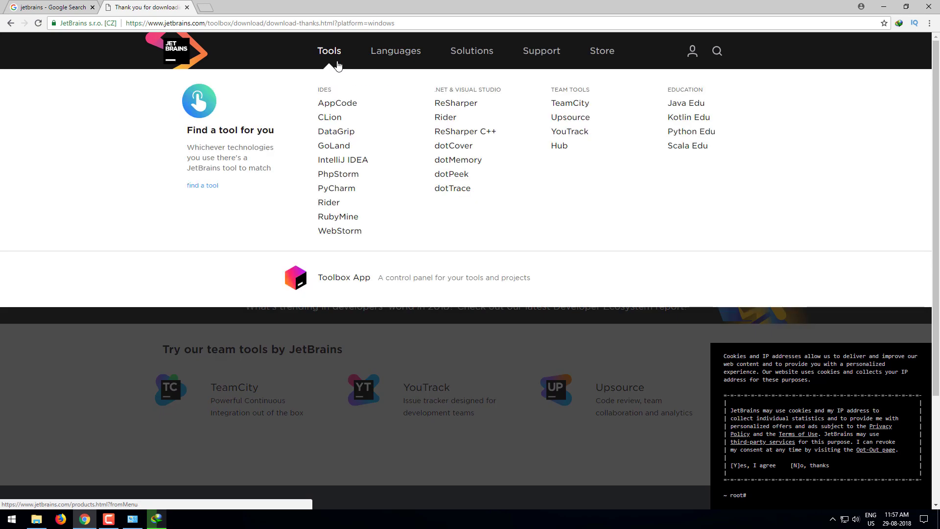
left_click(341, 162)
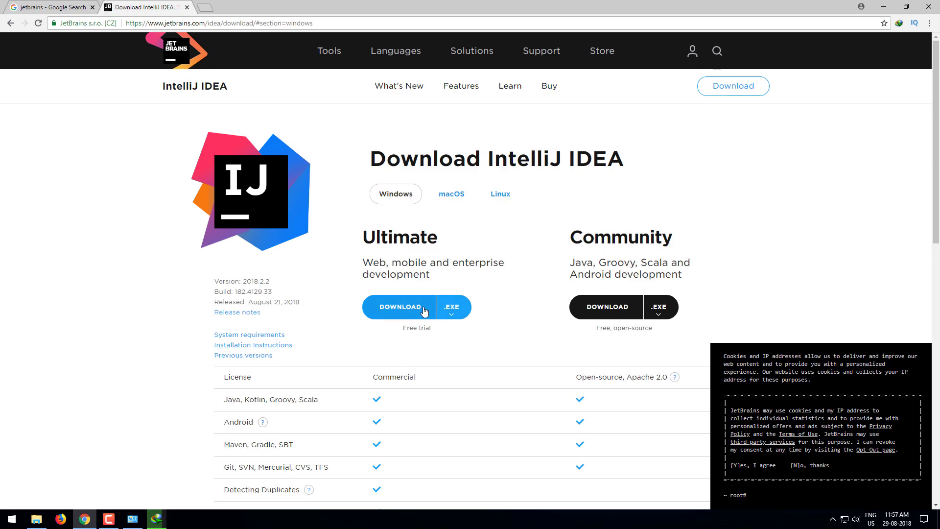
left_click(606, 316)
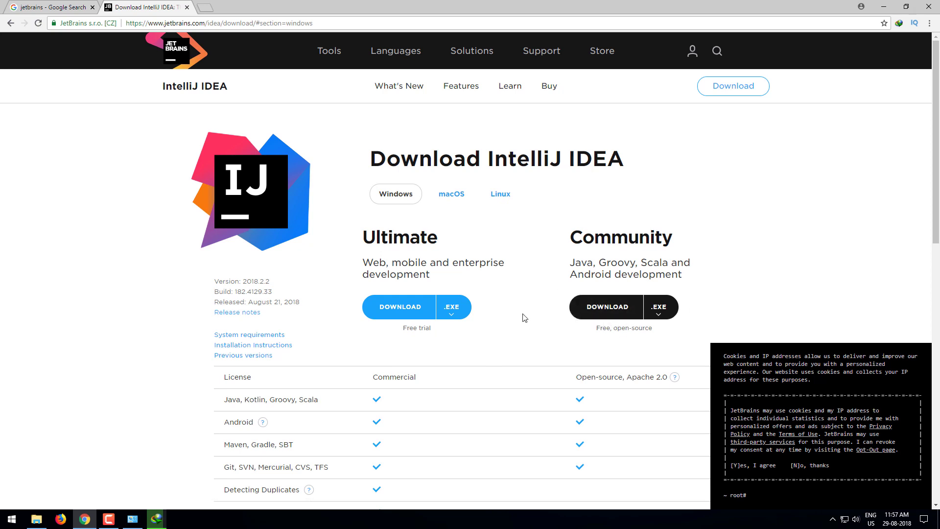
mouse_move(159, 524)
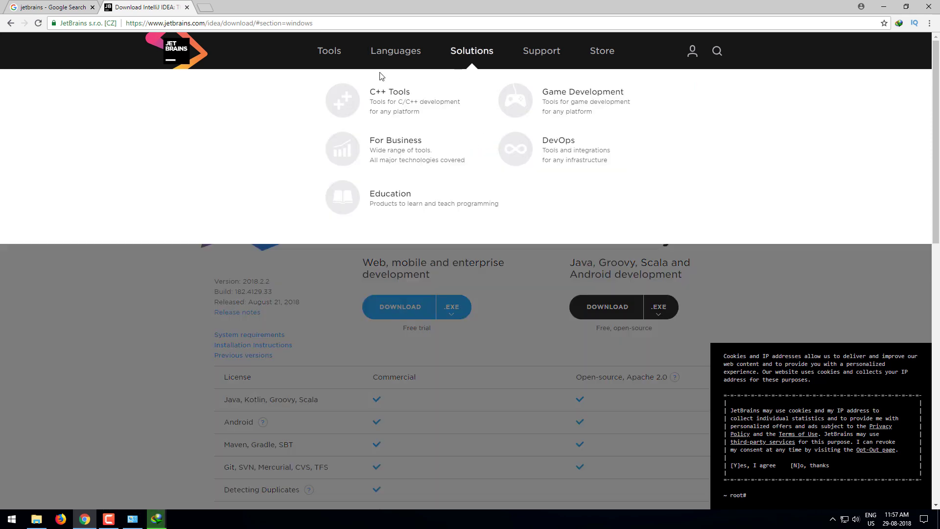
mouse_move(330, 58)
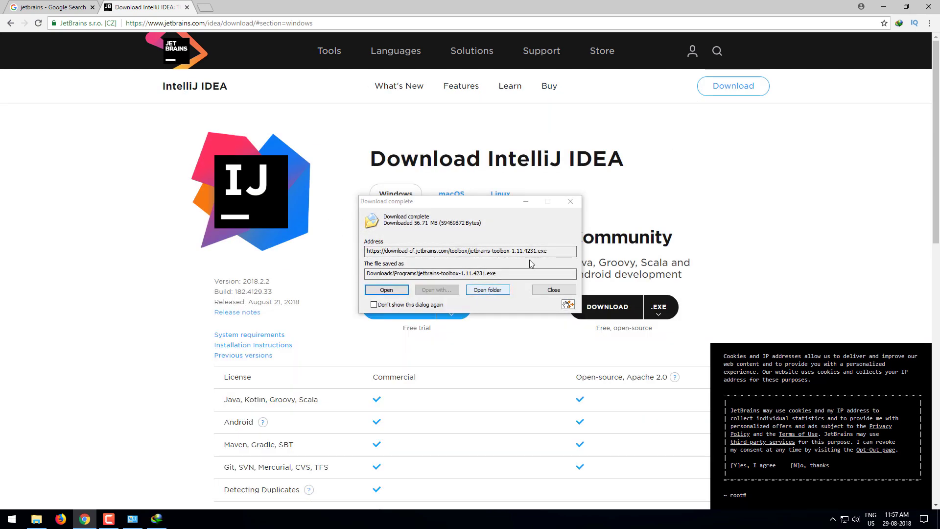
Launch the downloaded jetbrains-toolbox-1.11.4231 installer, install JetBrains Toolbox, and finish setup with the option to run it
left_click(500, 290)
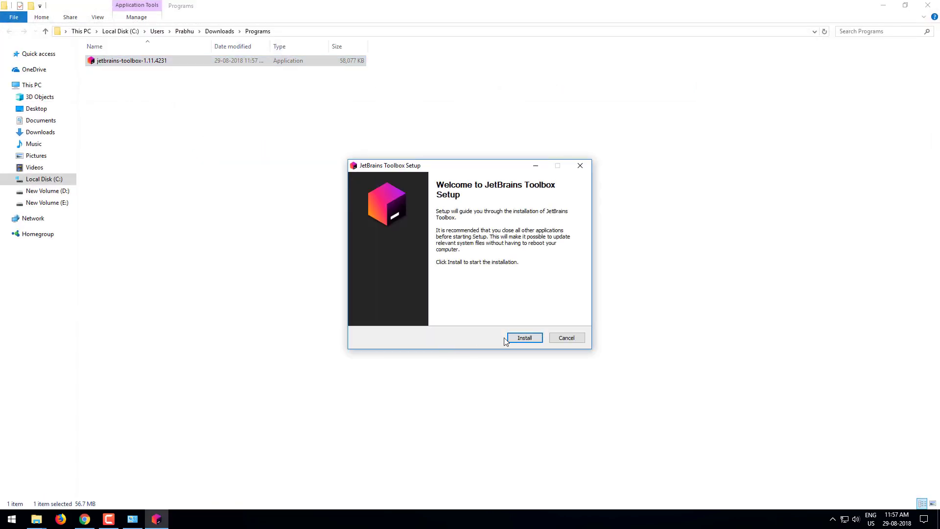
left_click(524, 338)
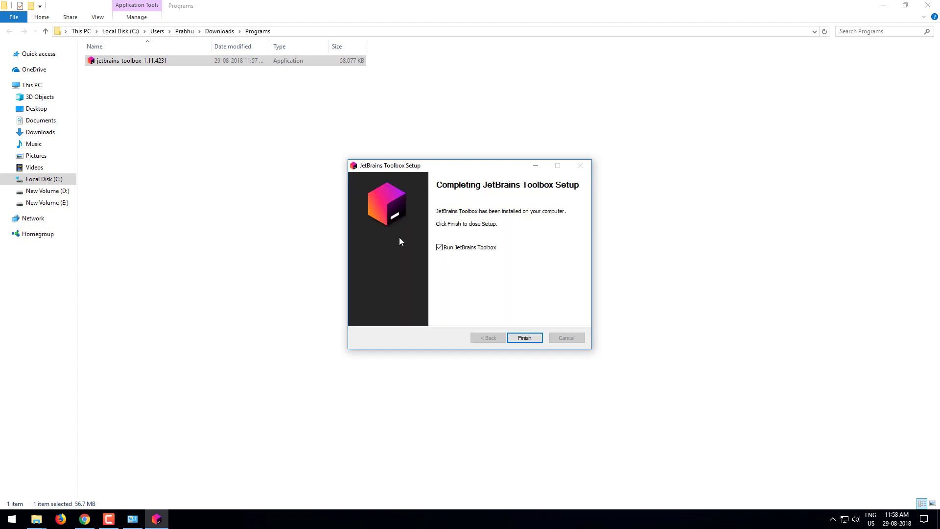
left_click(520, 338)
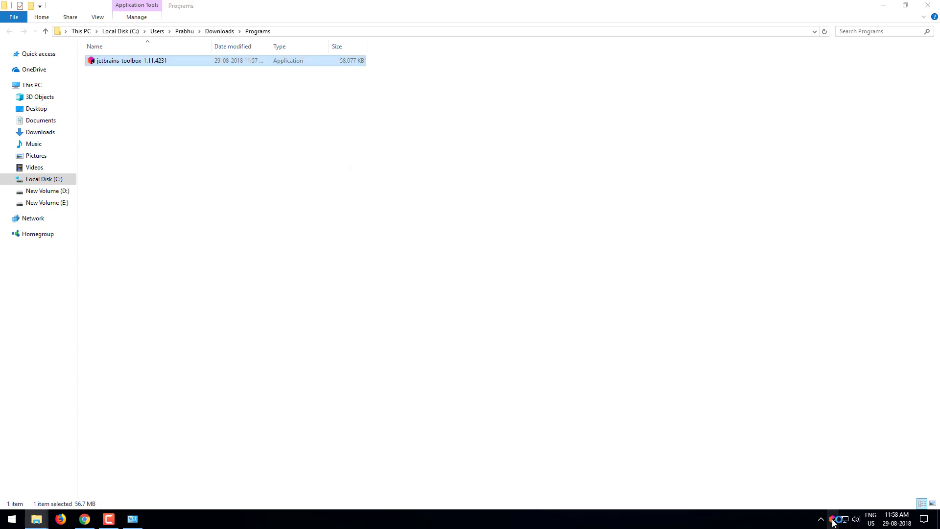
Open JetBrains Toolbox and start installing IntelliJ IDEA Community 2018.2.2 from its tool list
left_click(832, 519)
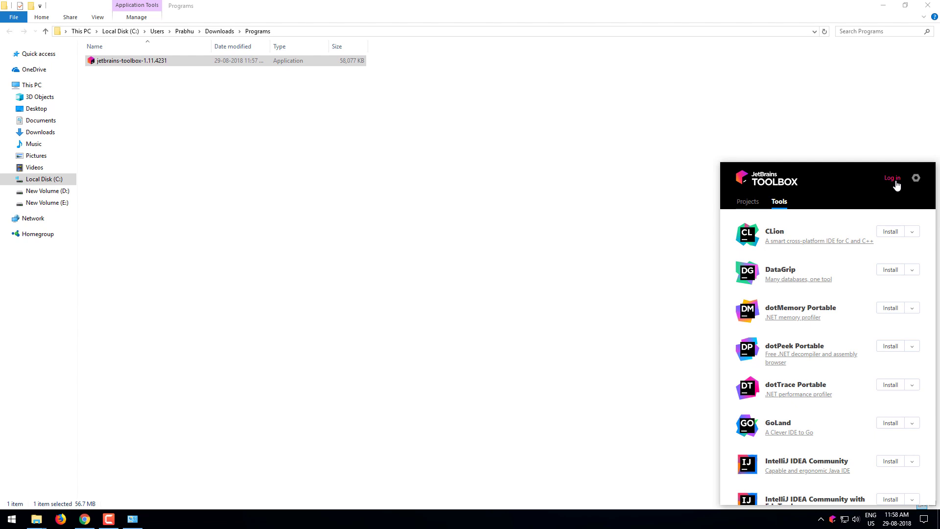
scroll(768, 278, "down", 5)
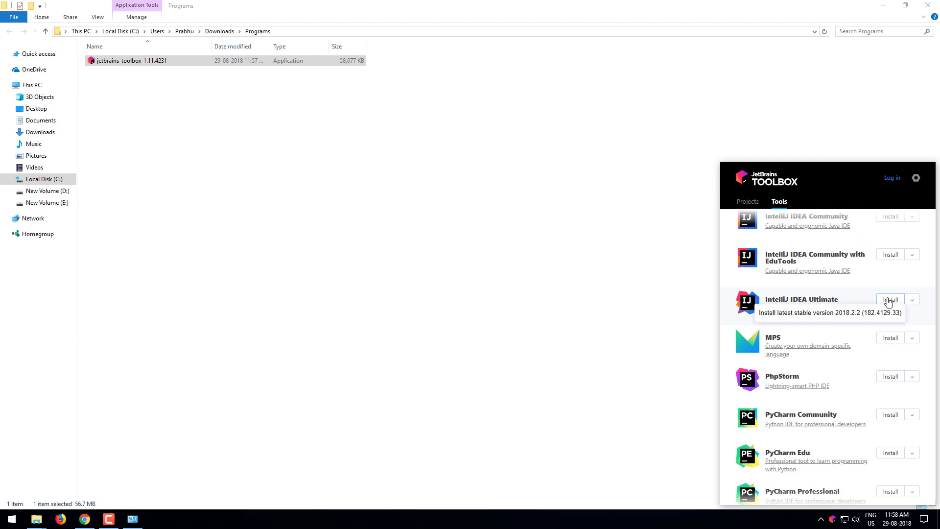
scroll(778, 302, "up", 2)
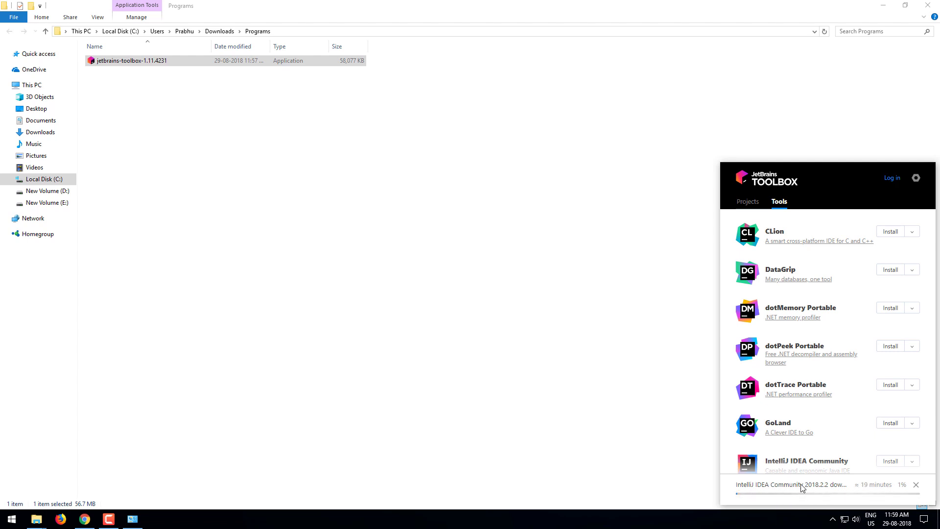
Look through the rest of the available tools in Toolbox and view its Projects section
scroll(821, 416, "down", 10)
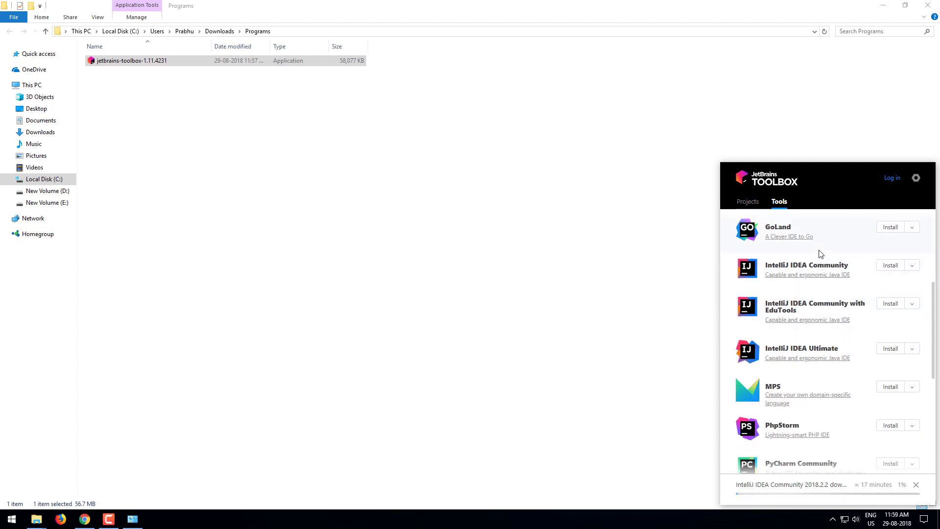
scroll(831, 314, "down", 1)
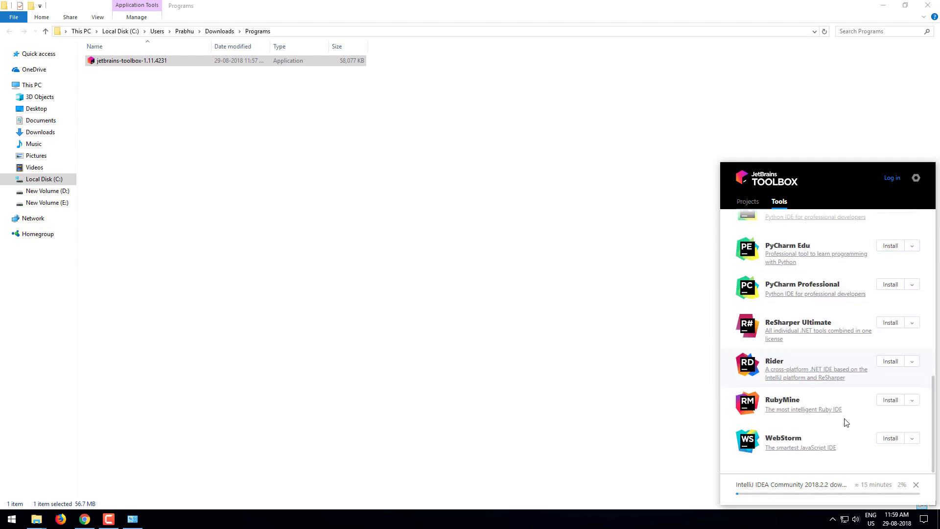
left_click(754, 204)
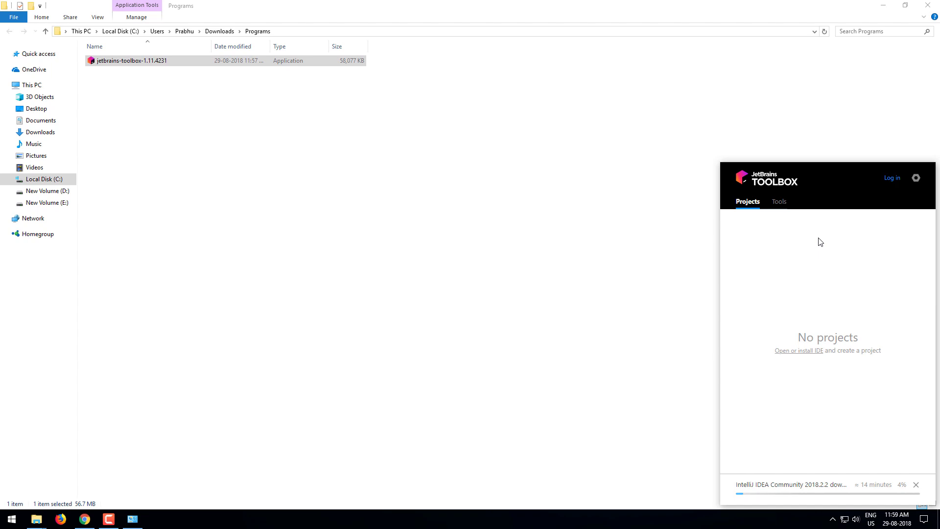
left_click(779, 202)
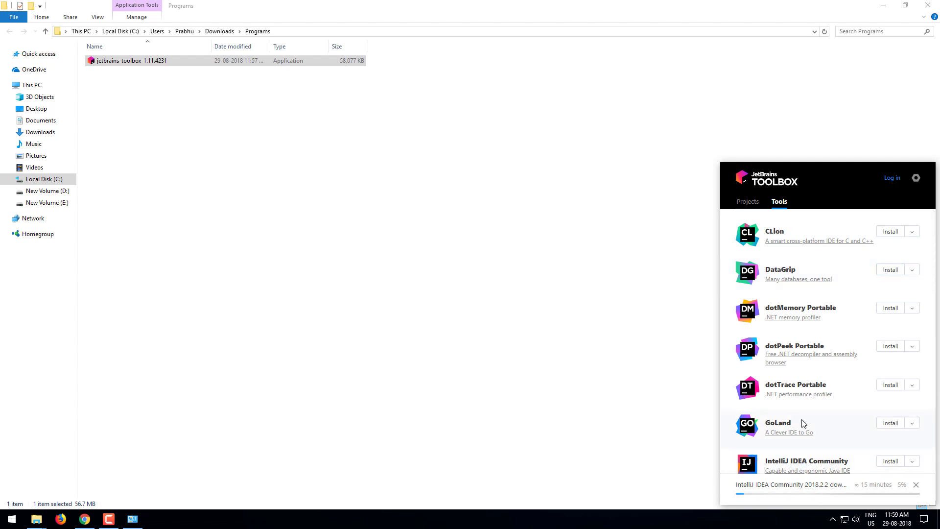
View the versions of IntelliJ IDEA Community available for installation in the tool list
scroll(803, 424, "down", 3)
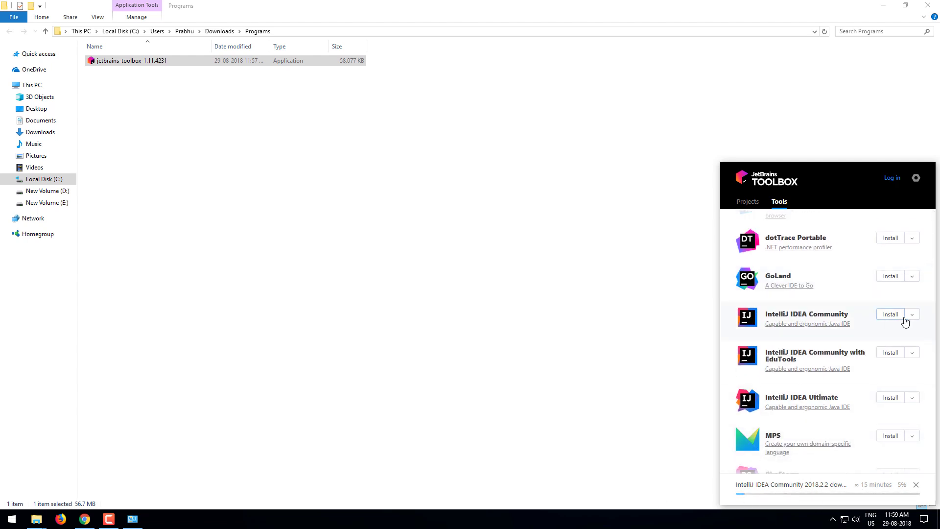
left_click(905, 318)
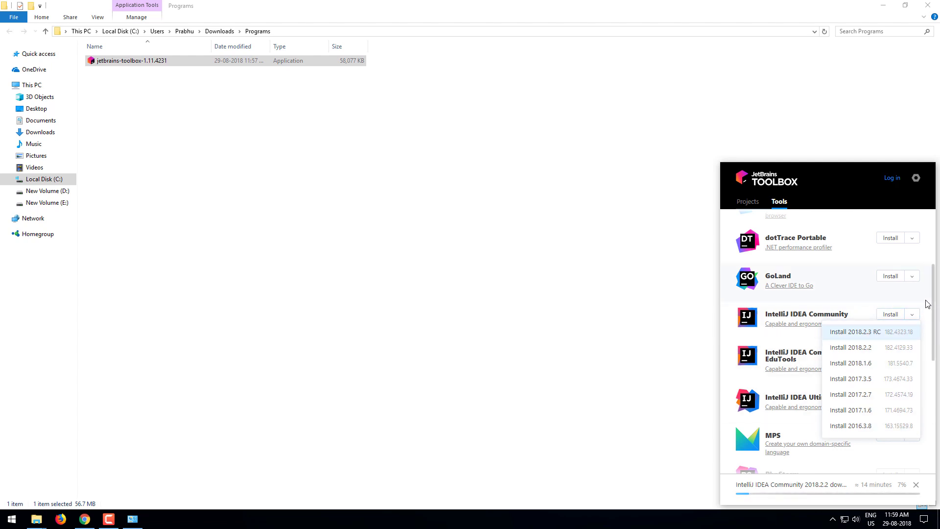
left_click(729, 320)
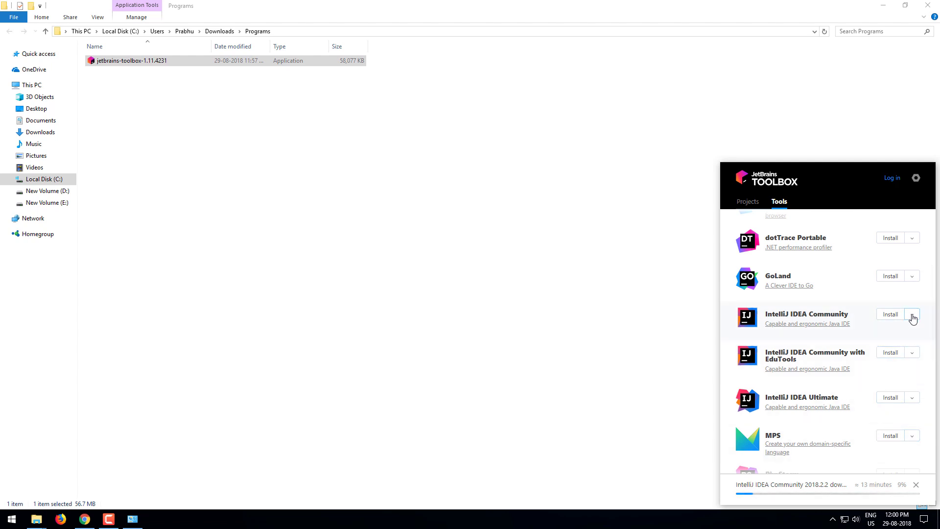
left_click(912, 314)
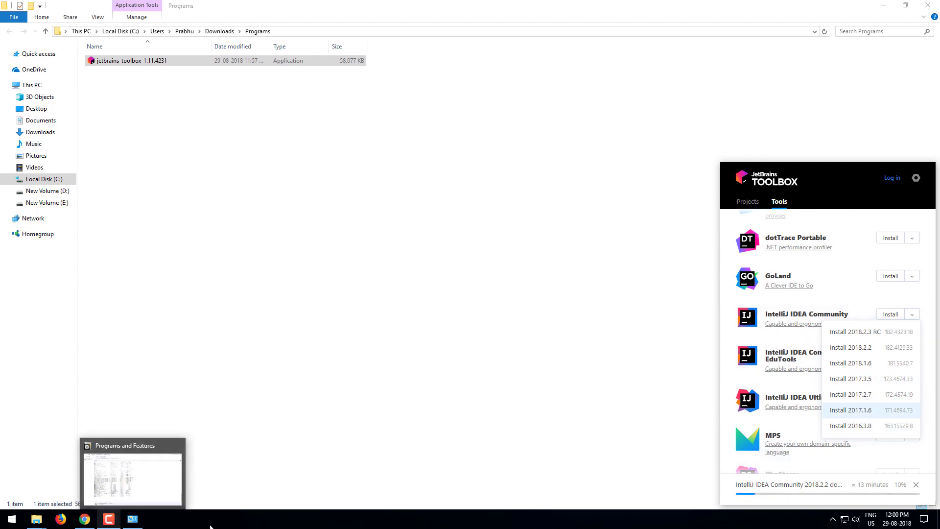
Hide the Toolbox window and bring it back from the system tray to check the download progress
left_click(657, 527)
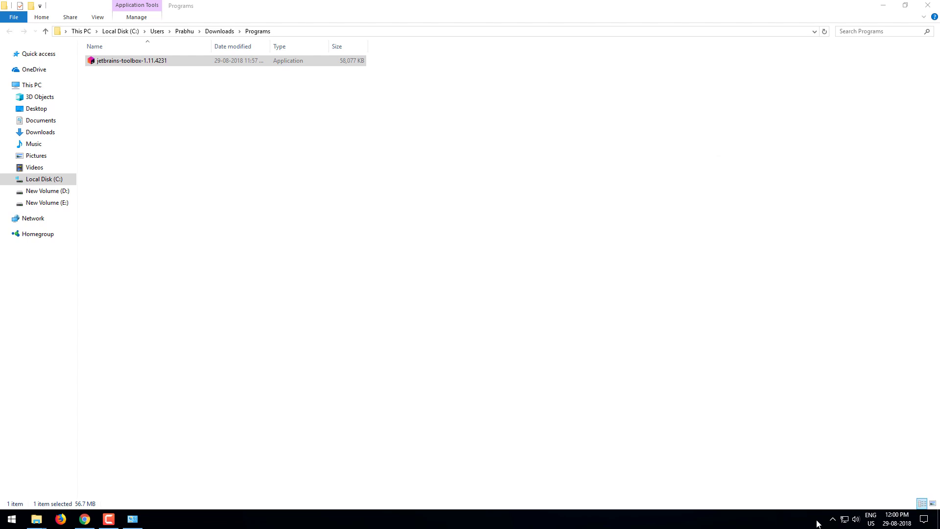
left_click(831, 517)
left_click(852, 480)
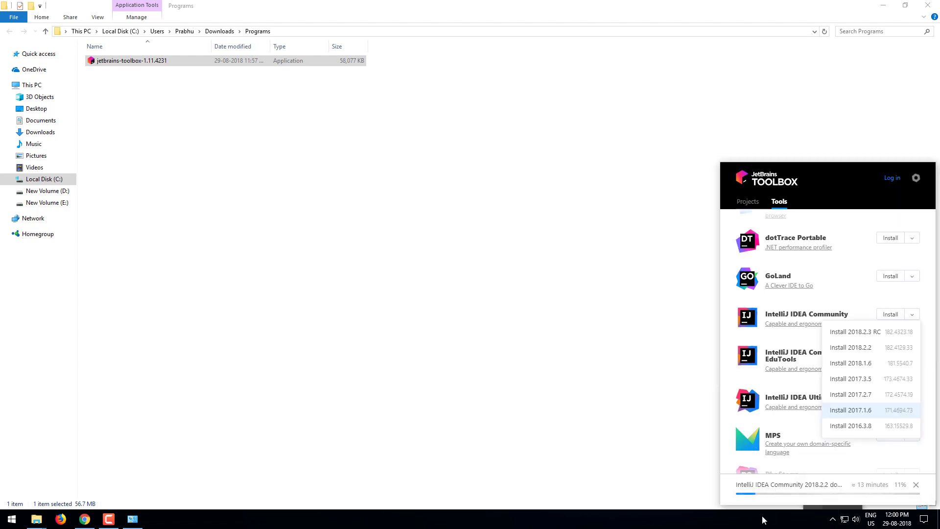
left_click(109, 518)
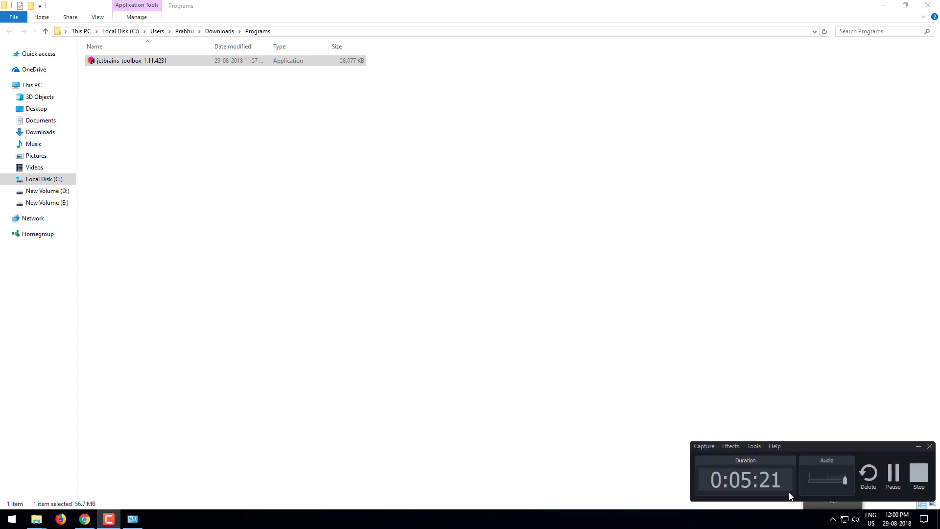
left_click(909, 488)
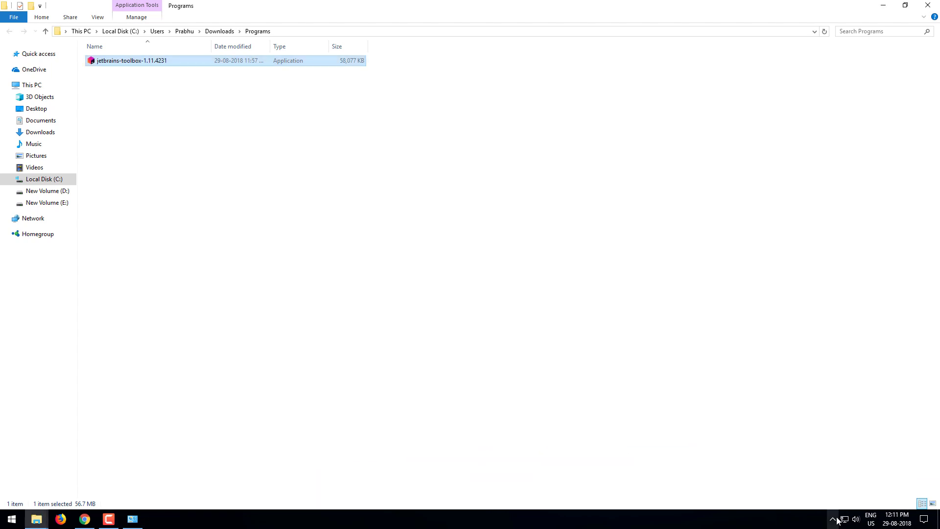
Reopen the Toolbox window from the system tray and review the Toolbox App settings while the download runs
left_click(832, 518)
left_click(854, 480)
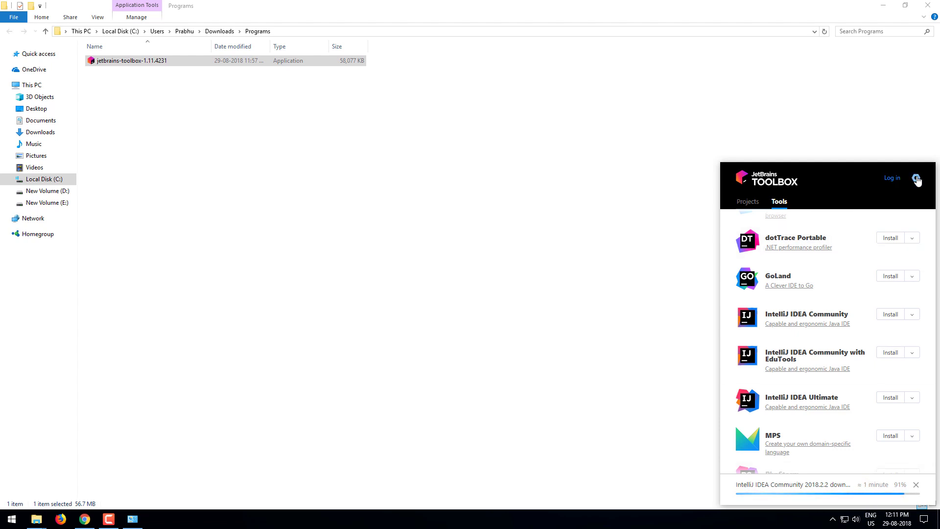
left_click(916, 177)
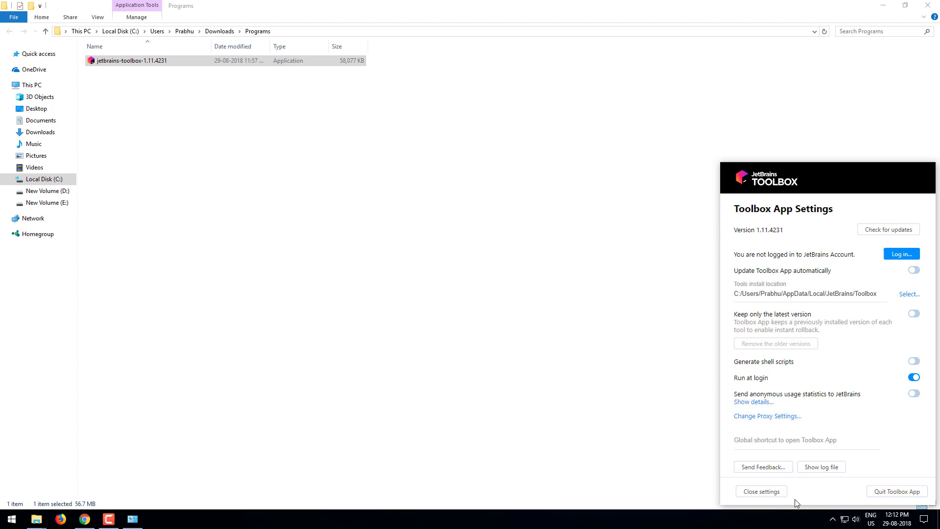
left_click(762, 491)
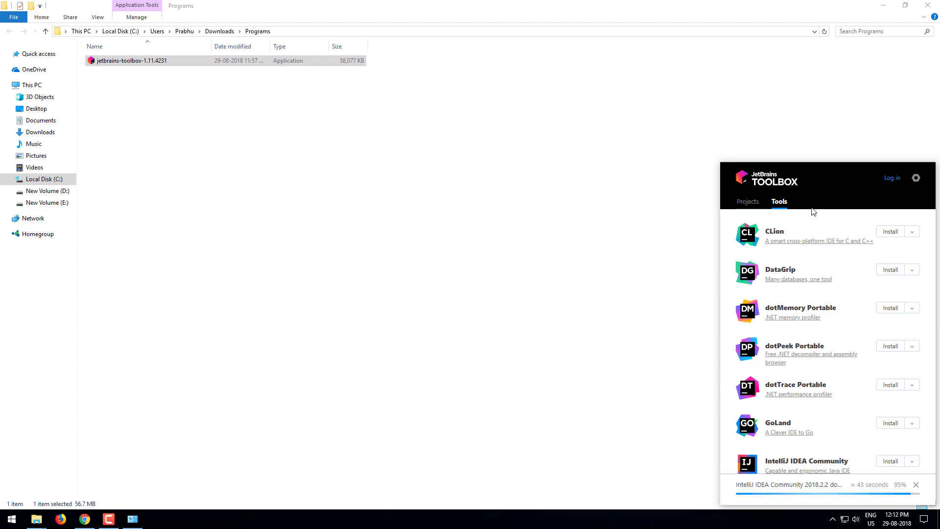
Enable automatic updates of the Toolbox App in its settings and close the settings
left_click(915, 178)
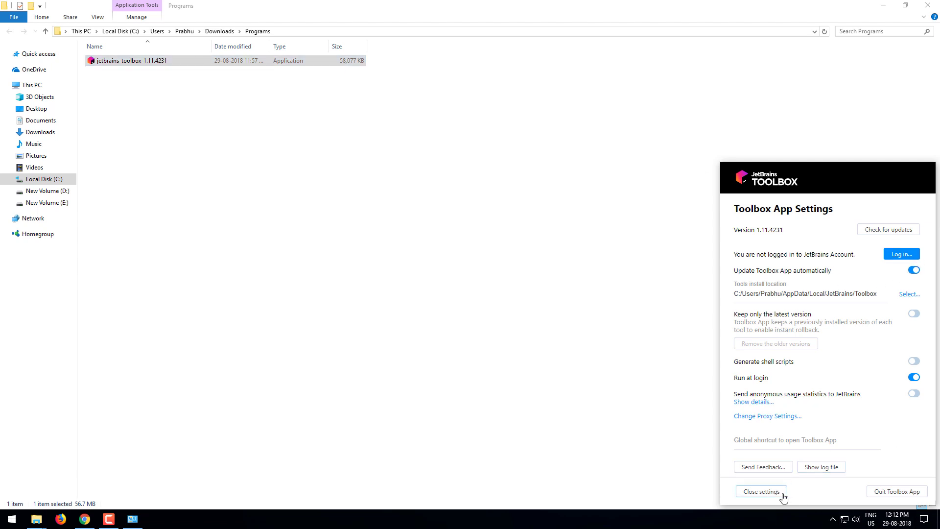
scroll(823, 426, "down", 2)
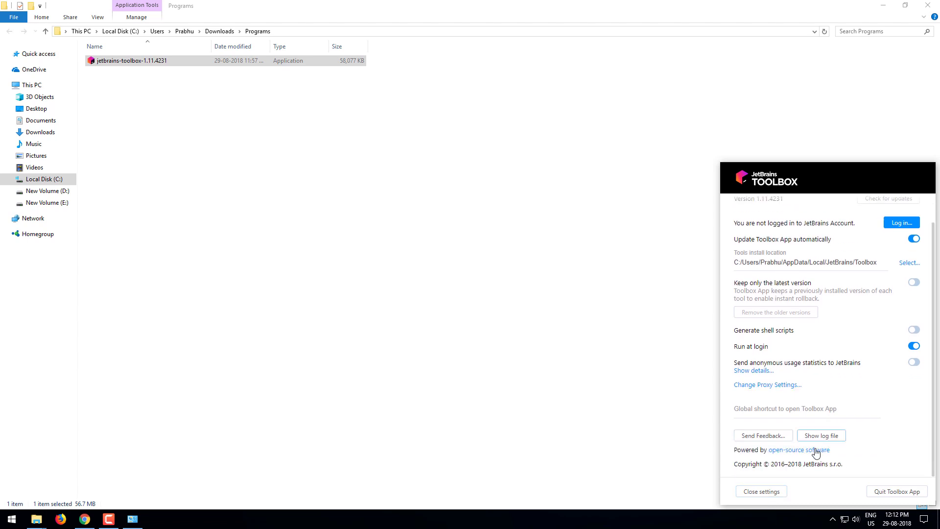
left_click(770, 494)
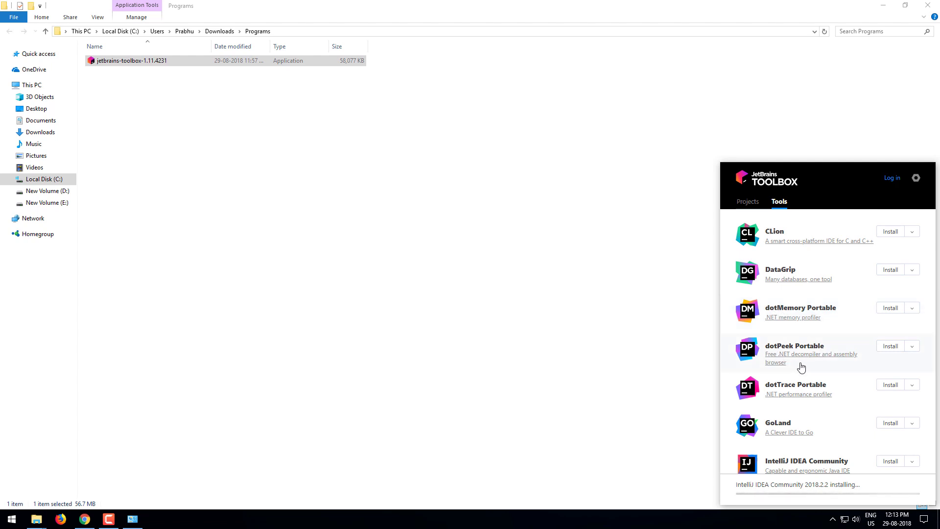
Look through the Toolbox tool list and find the installed IntelliJ IDEA Community entry
scroll(808, 394, "down", 1)
scroll(808, 394, "down", 2)
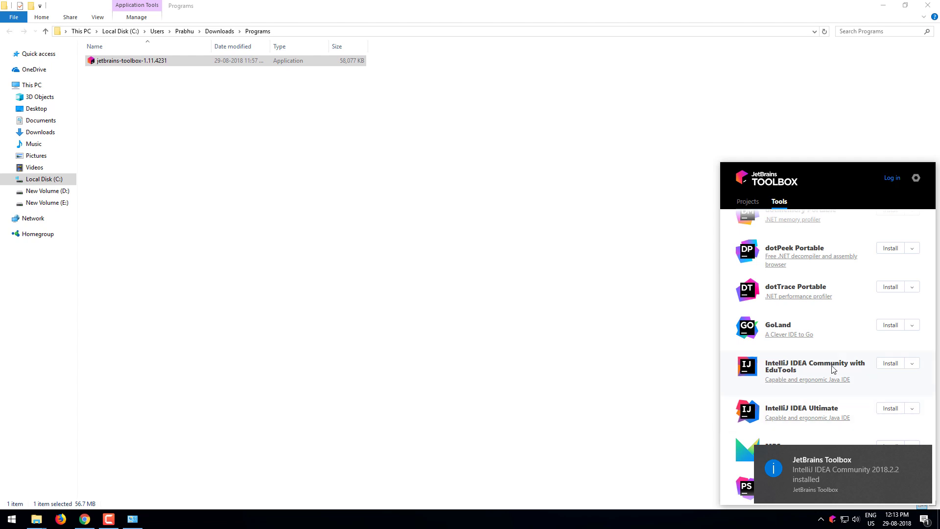
scroll(792, 381, "down", 3)
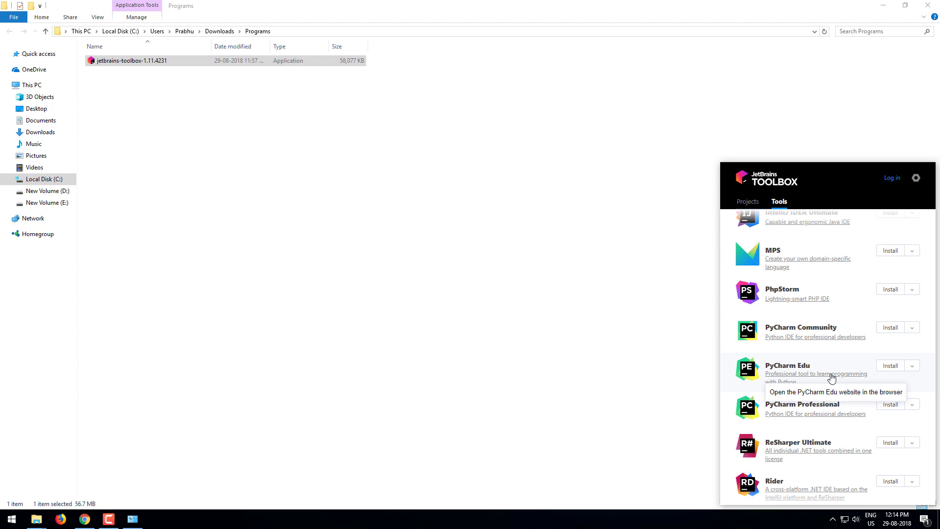
scroll(831, 377, "down", 2)
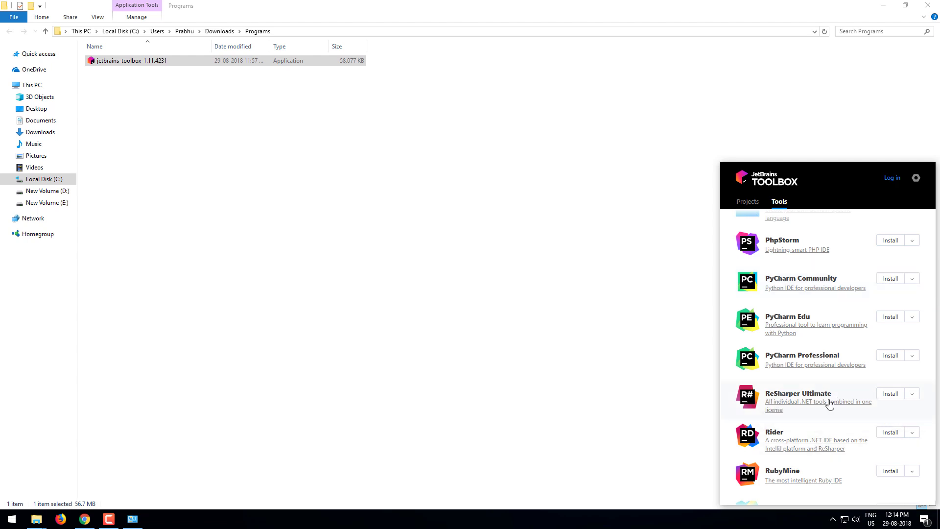
scroll(780, 448, "down", 3)
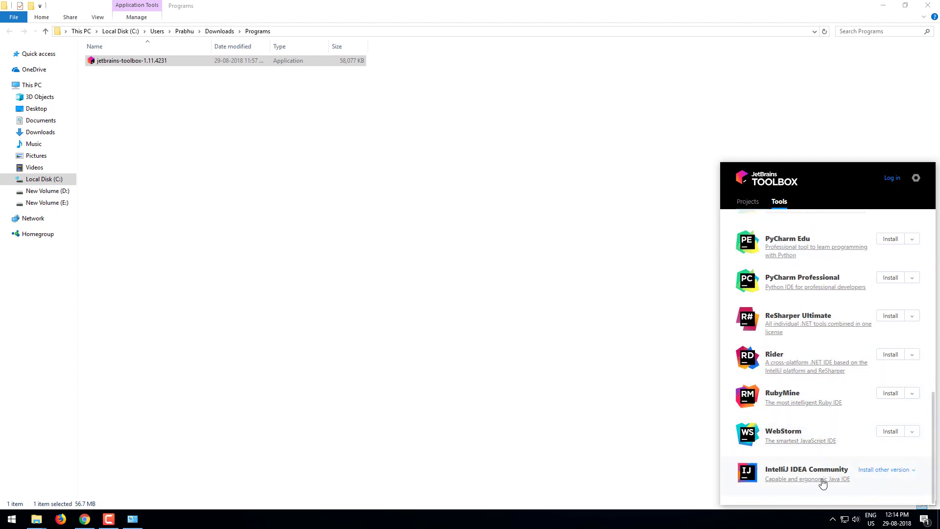
scroll(822, 448, "up", 5)
scroll(823, 449, "up", 3)
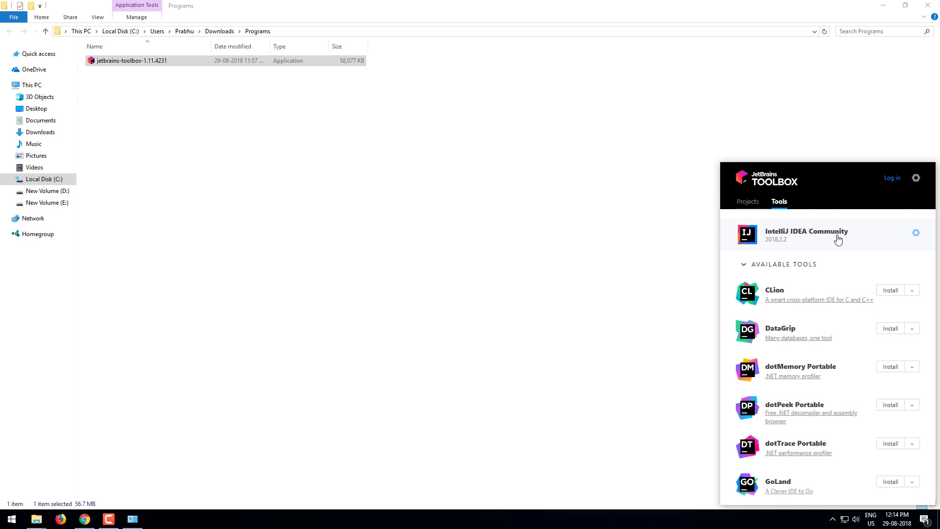
View the settings of the installed IntelliJ IDEA Community and close them without changes
left_click(916, 235)
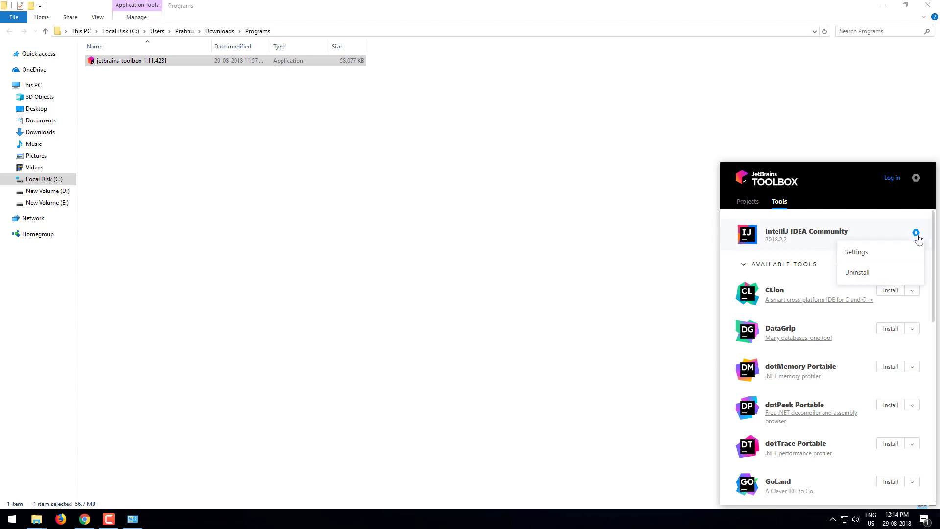
left_click(881, 258)
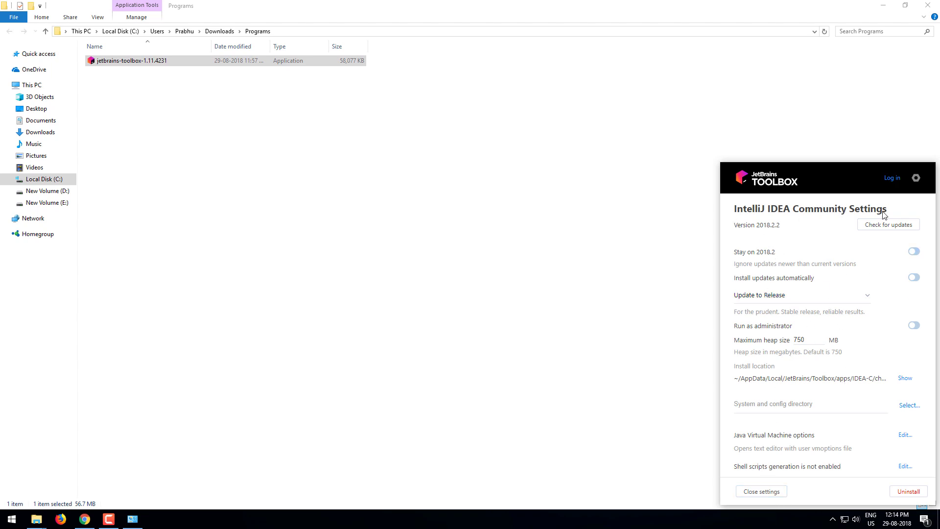
left_click(772, 494)
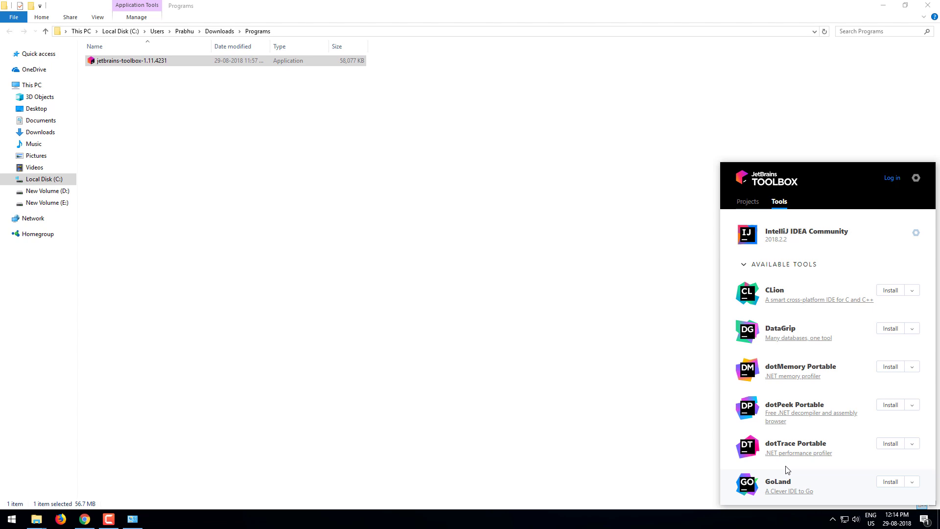
Launch IntelliJ IDEA Community from Toolbox and complete the installation without importing settings
left_click(915, 233)
left_click(824, 196)
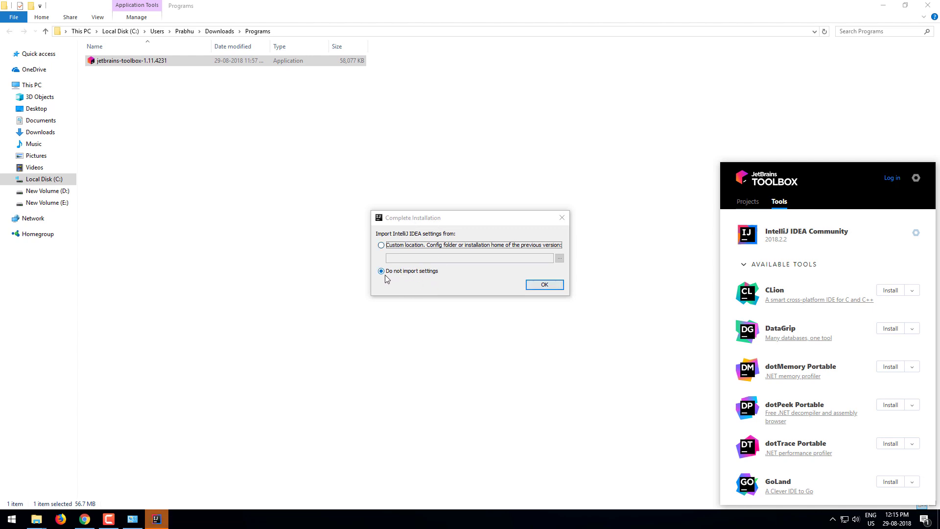
left_click(544, 285)
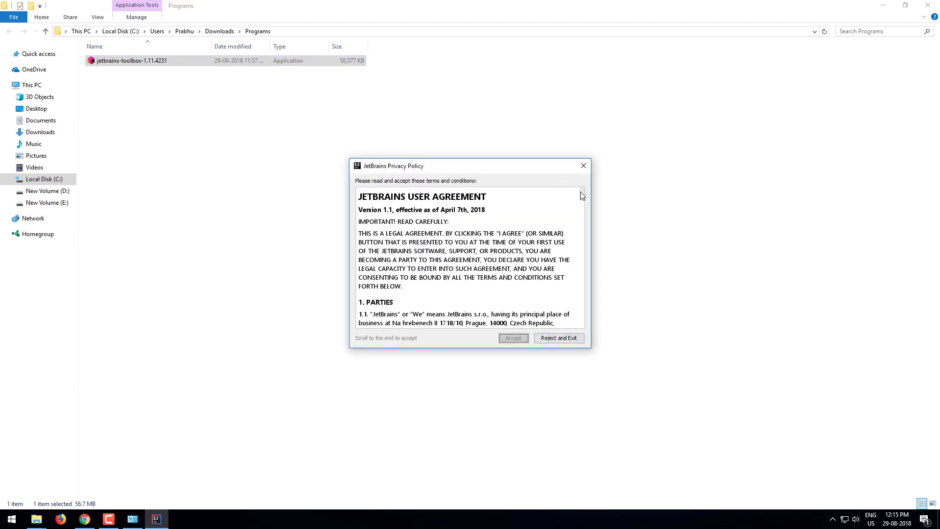
Accept the JetBrains User Agreement after reaching its end and decline to send usage statistics
left_click_drag(581, 192, 577, 326)
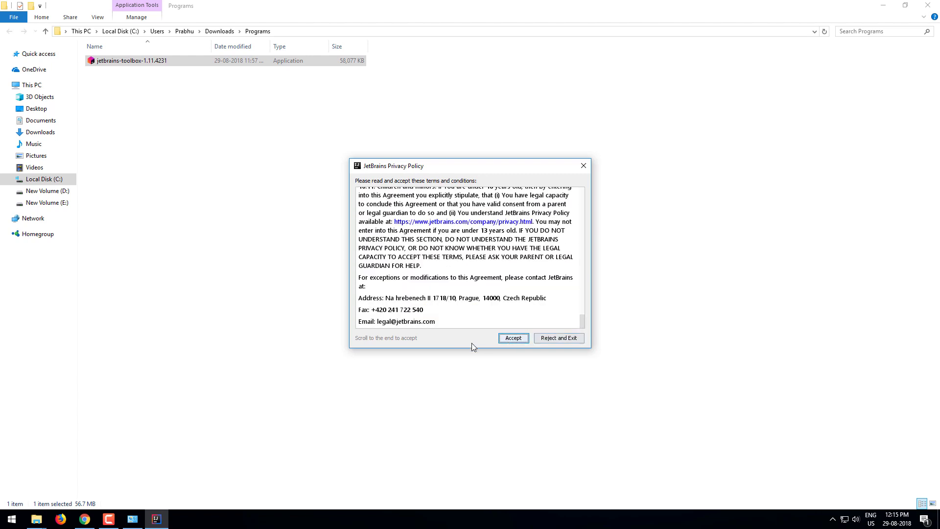
left_click(514, 339)
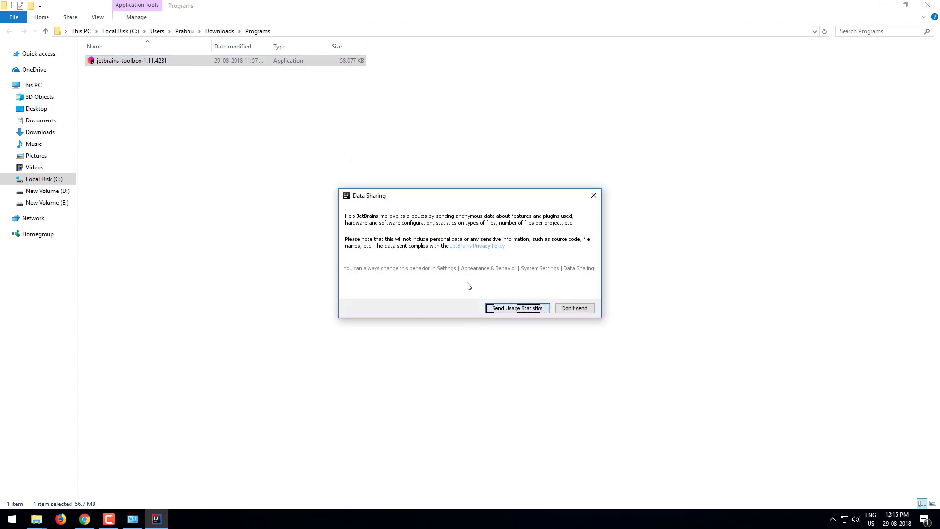
left_click(582, 309)
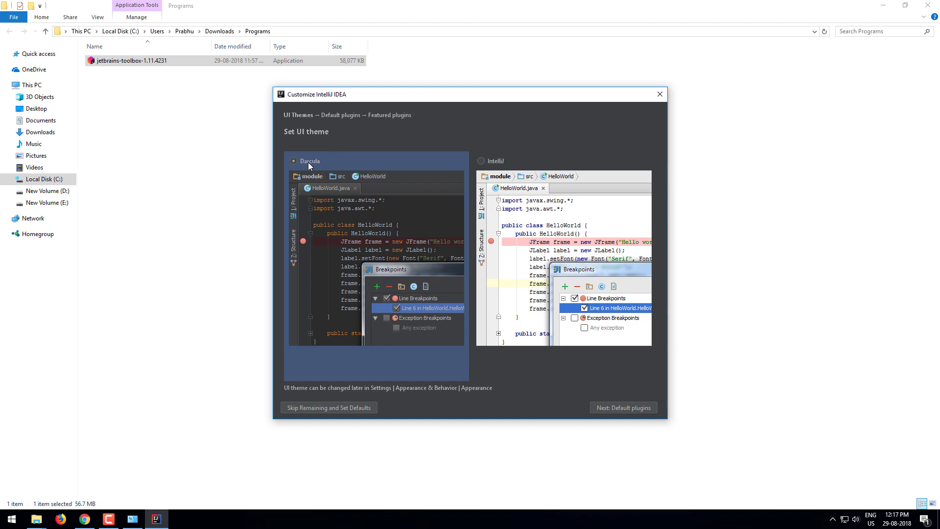
Compare the Darcula and IntelliJ UI themes and choose the IntelliJ theme
left_click(488, 162)
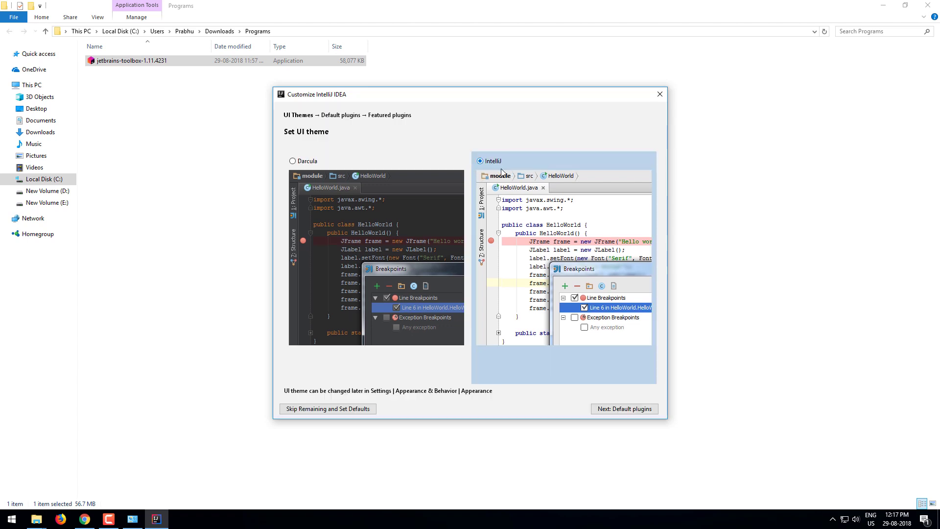
left_click(310, 162)
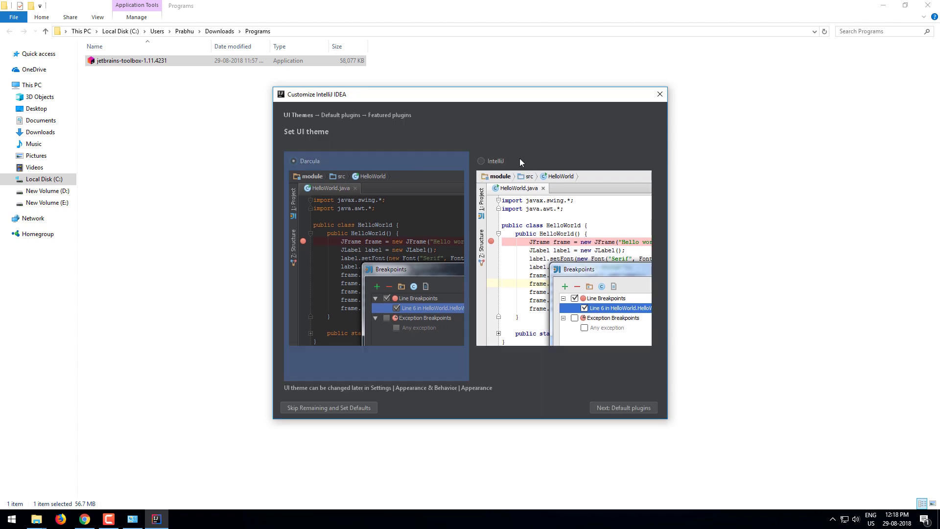
left_click(501, 158)
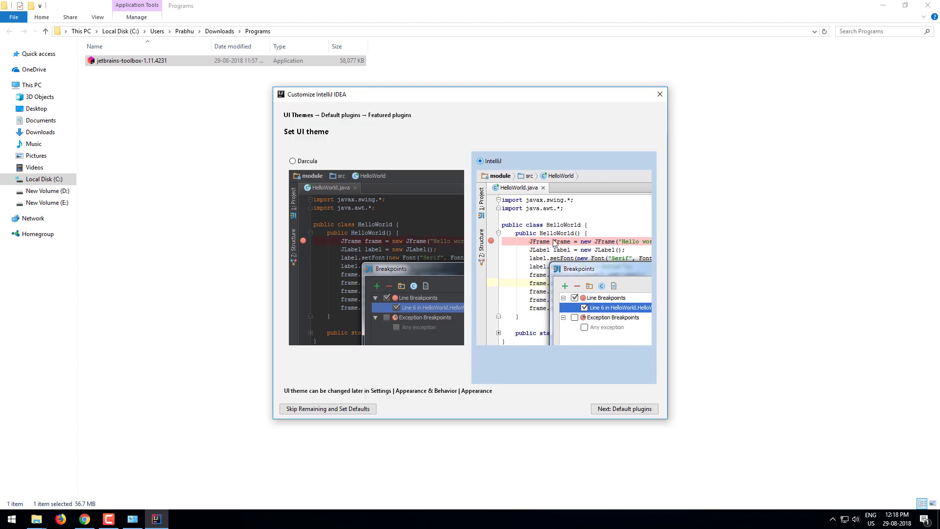
Finish the customization wizard with the default plugins and no featured plugins, and start using IntelliJ IDEA
left_click(639, 411)
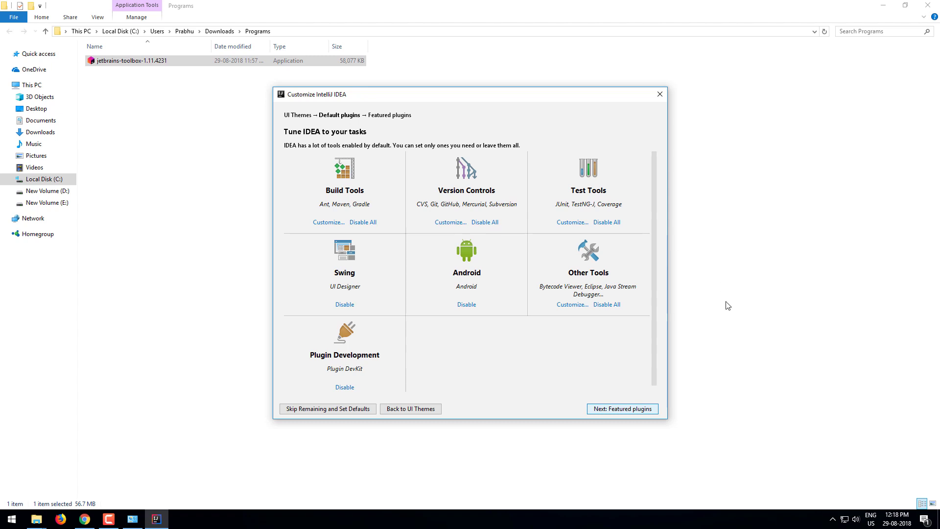
left_click(623, 410)
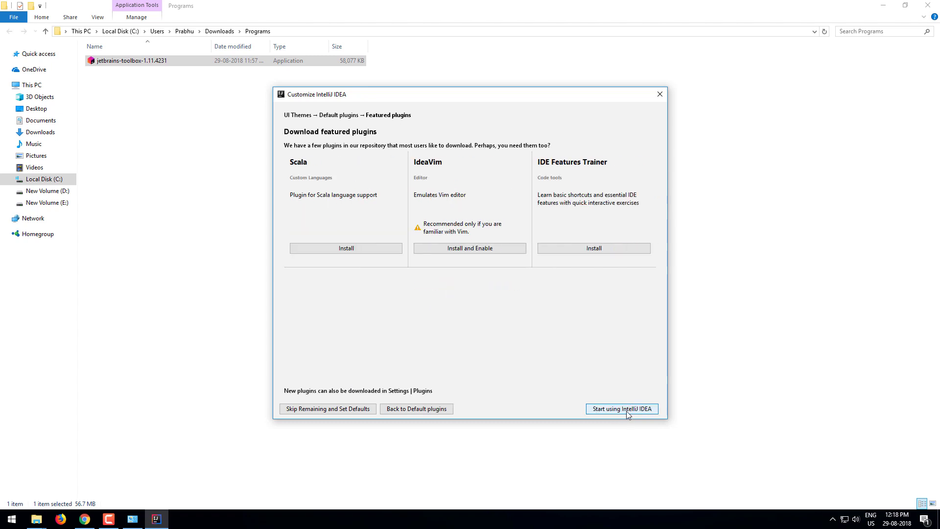
left_click(649, 411)
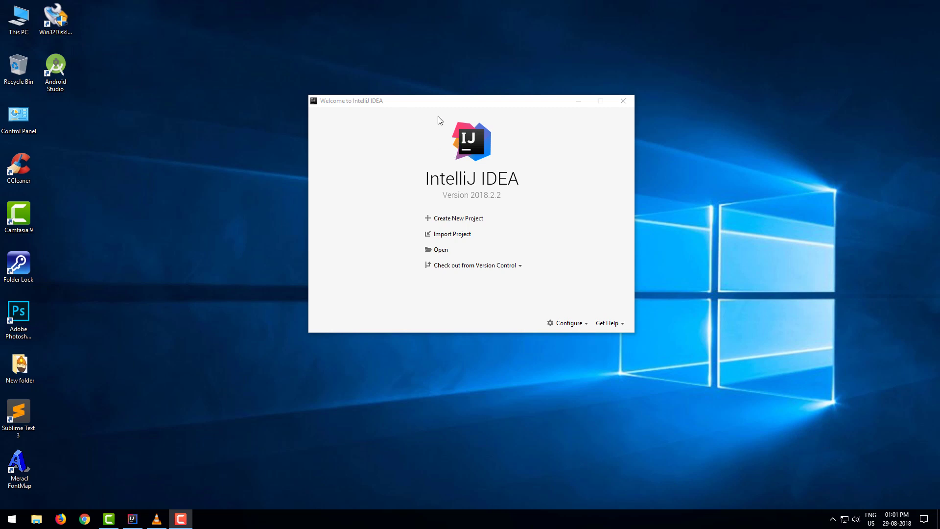
Open the default Project Structure settings for new projects from the IntelliJ IDEA welcome window
left_click(411, 109)
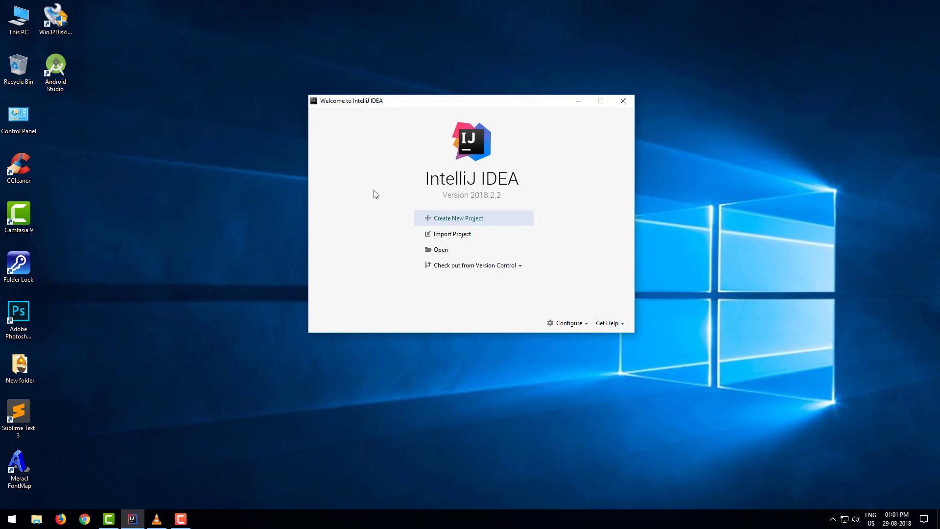
left_click(570, 325)
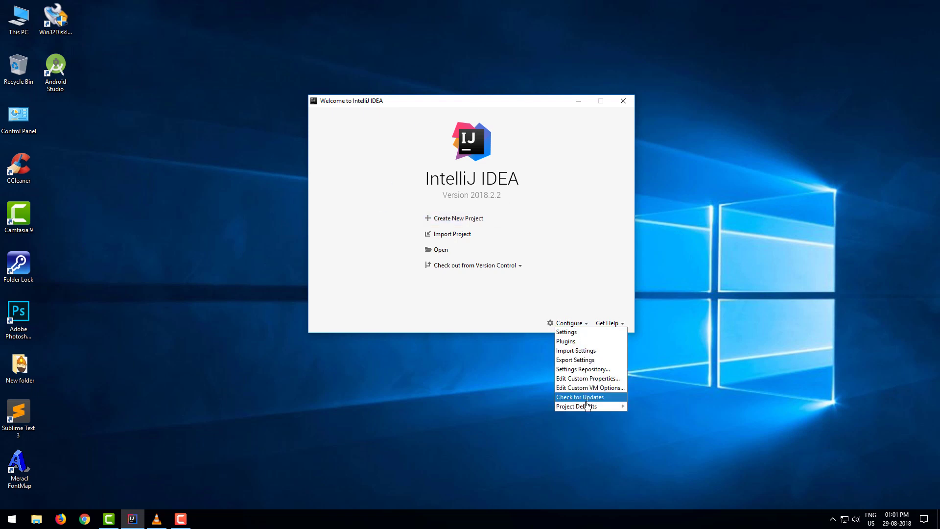
mouse_move(586, 409)
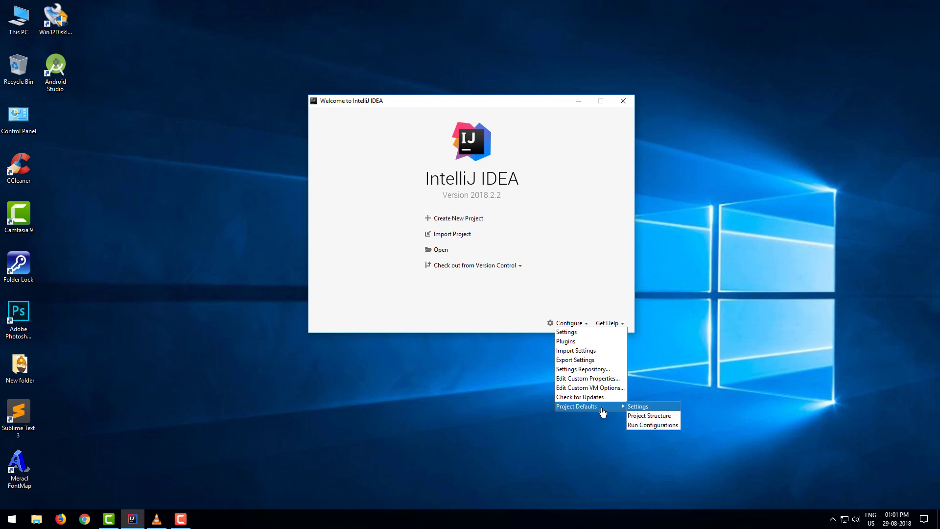
left_click(668, 417)
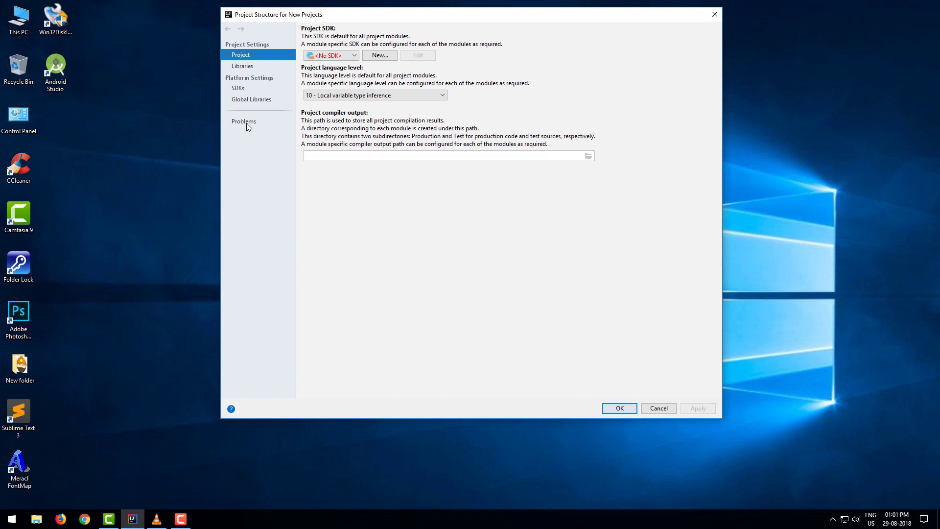
Check the Global Libraries and SDKs sections, and start adding a JDK as the default project SDK
left_click(251, 100)
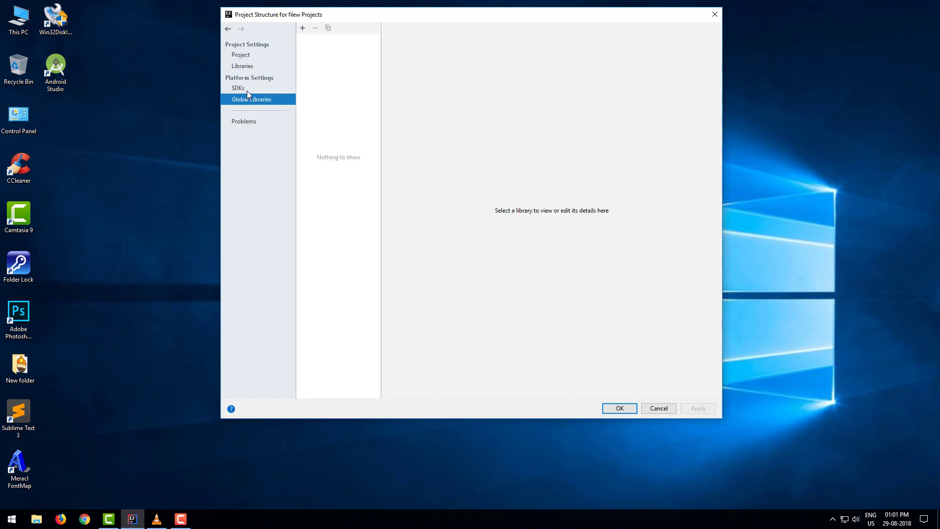
left_click(247, 90)
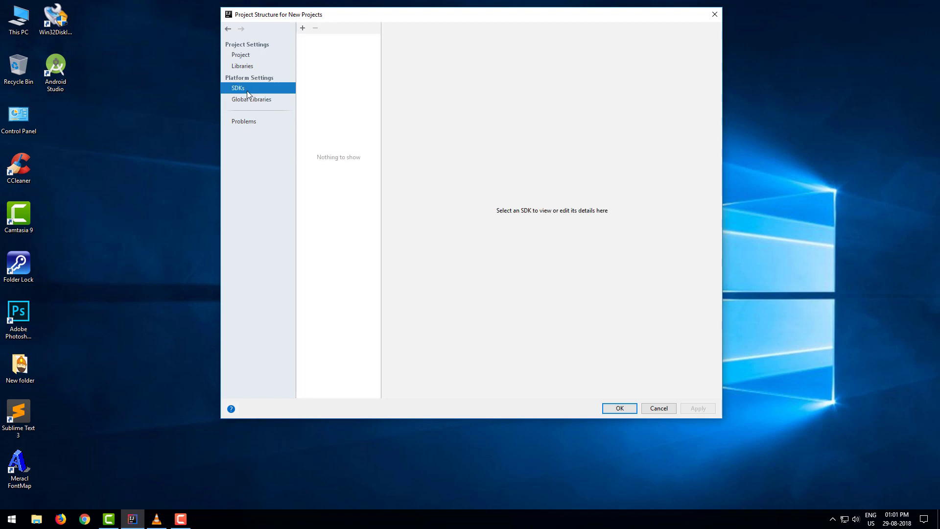
left_click(247, 57)
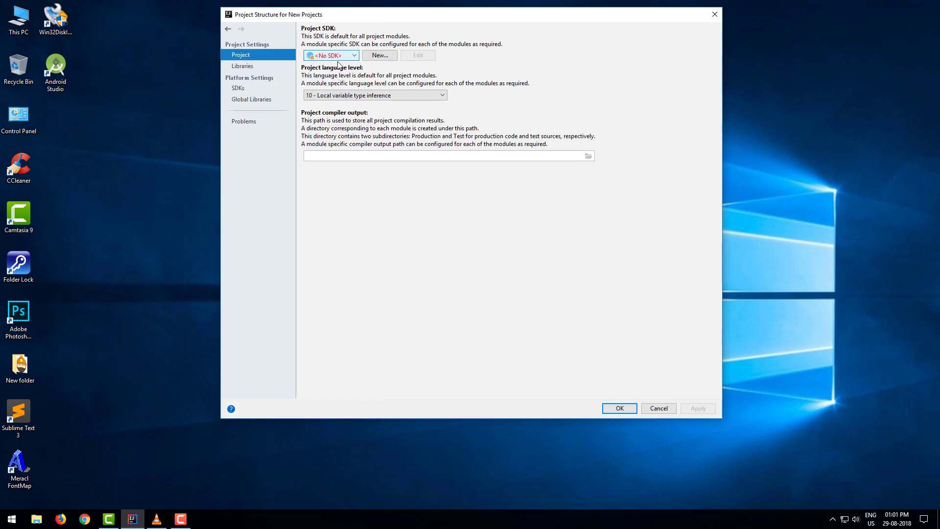
left_click(378, 56)
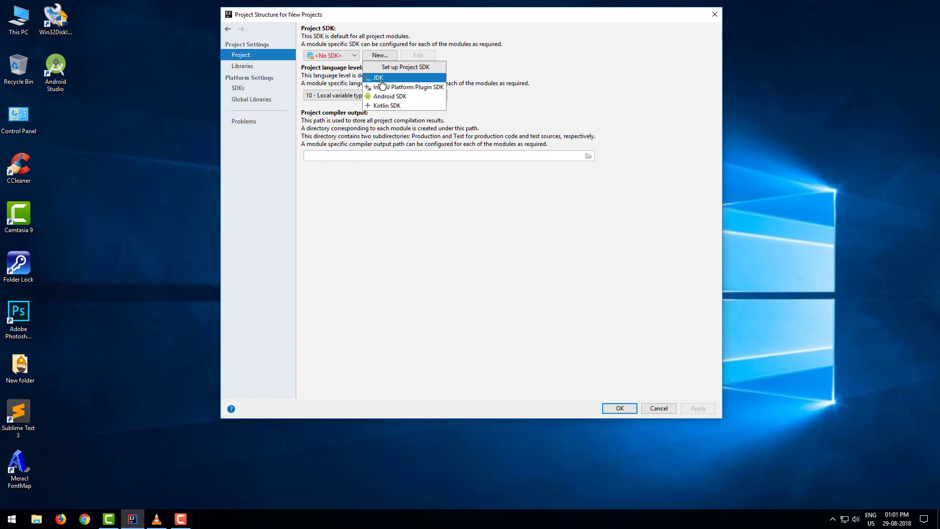
left_click(381, 77)
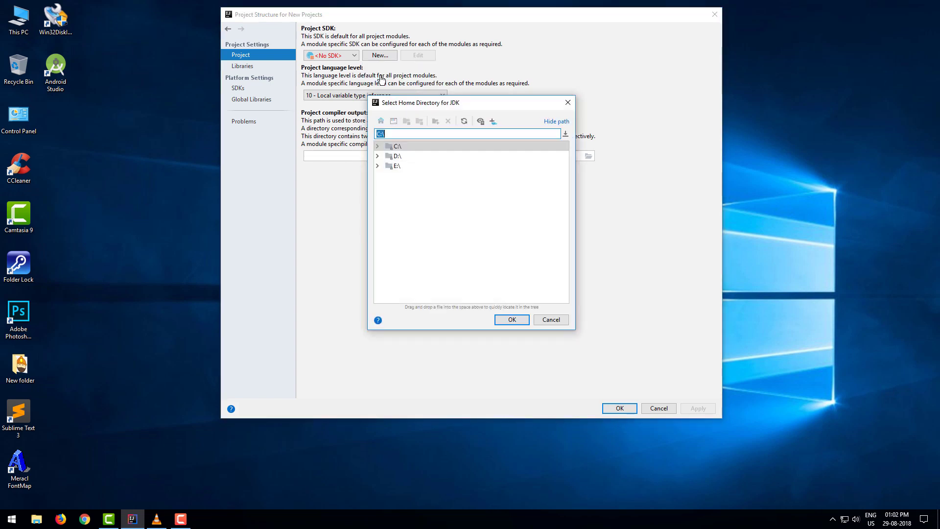
Choose C:\Program Files\Java\jdk-10.0.2 as the JDK home directory and save the default project structure
left_click(378, 149)
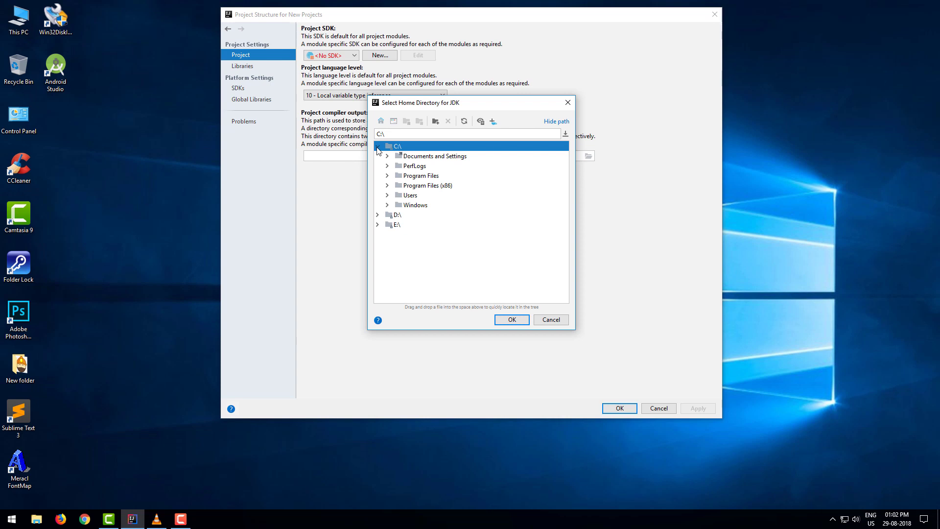
left_click(421, 177)
left_click(388, 176)
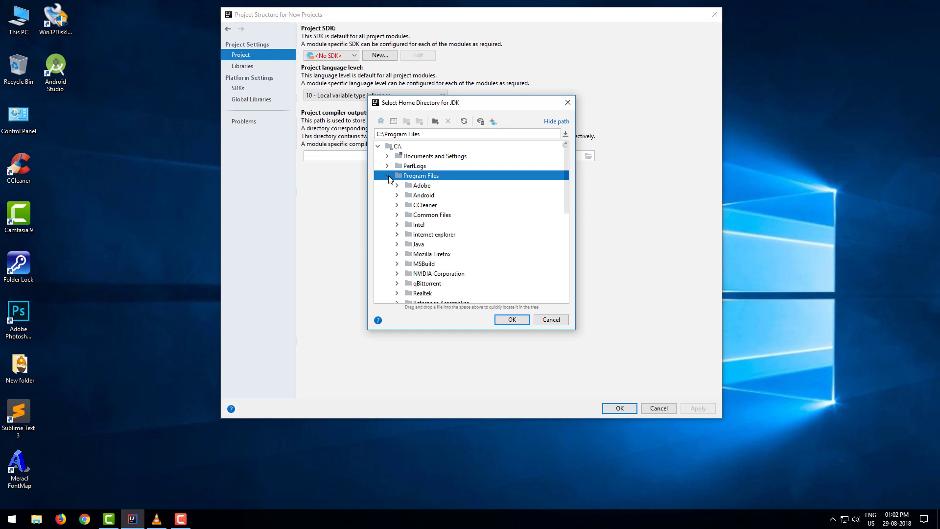
left_click(409, 245)
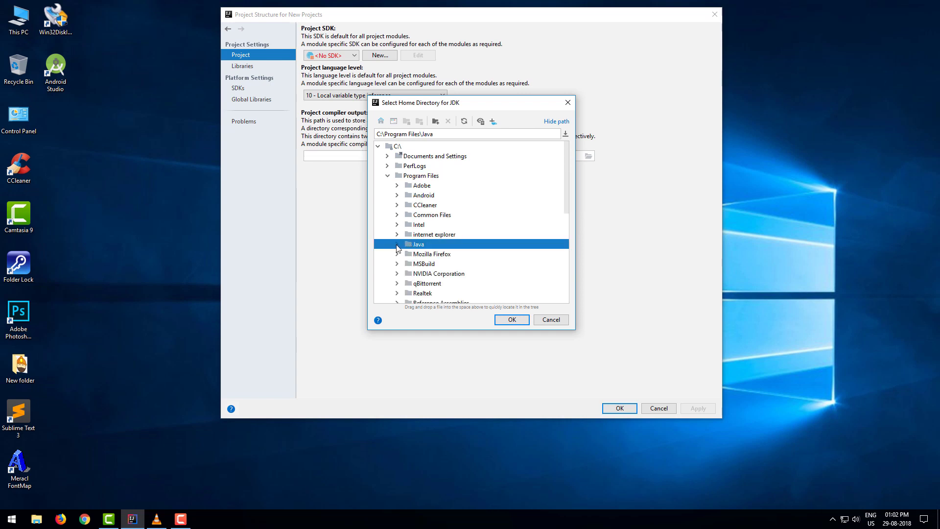
left_click(397, 244)
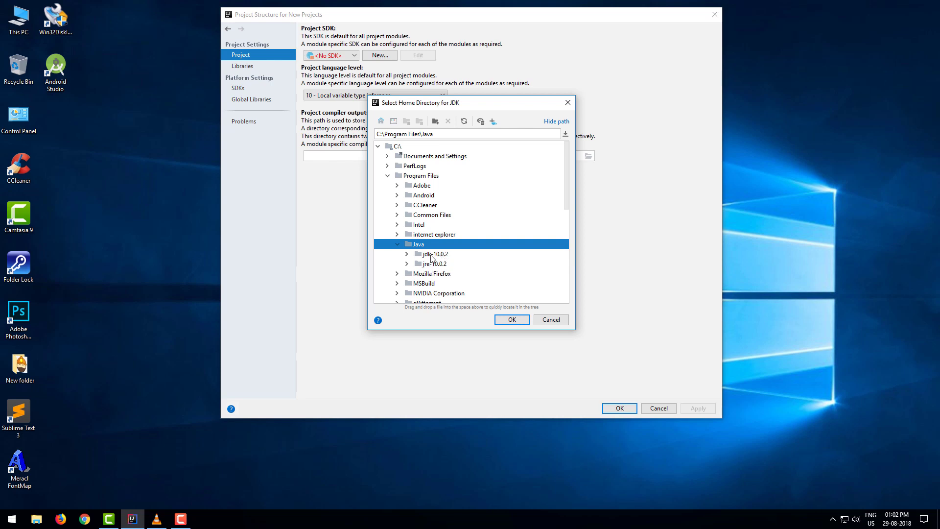
left_click(432, 255)
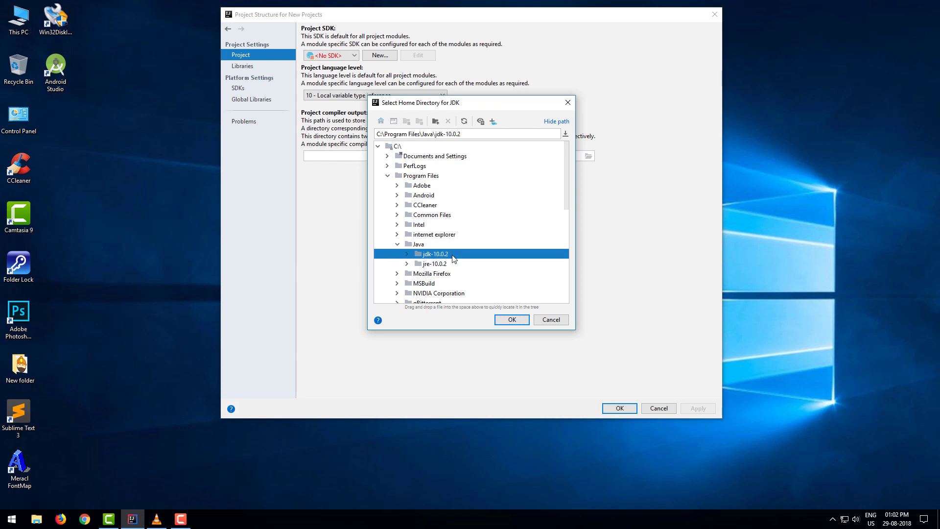
left_click(510, 321)
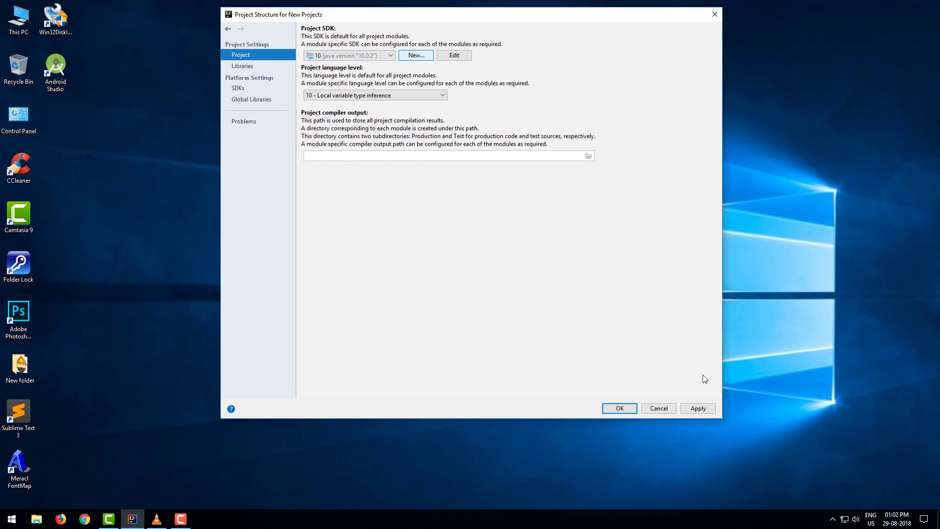
left_click(693, 409)
left_click(627, 410)
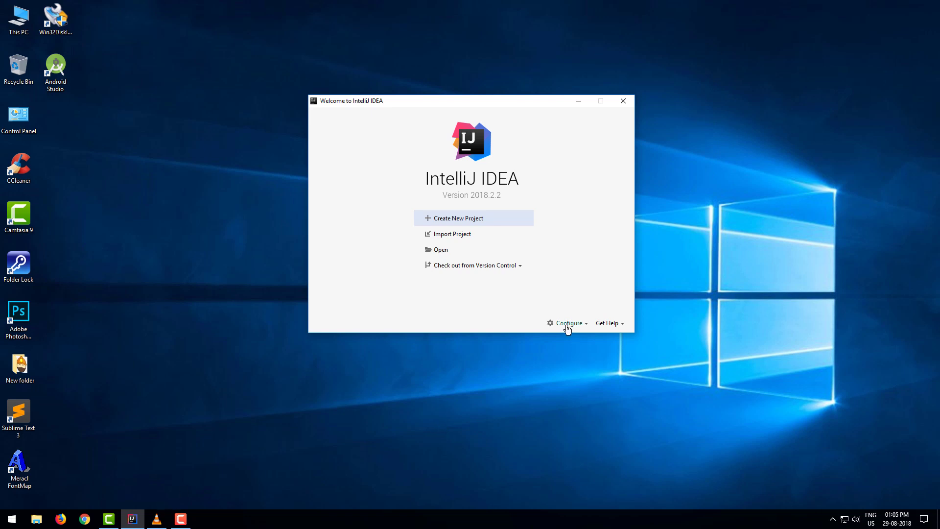
Open the settings for new projects and examine the Editor's General and Appearance options, including the line number display
left_click(567, 324)
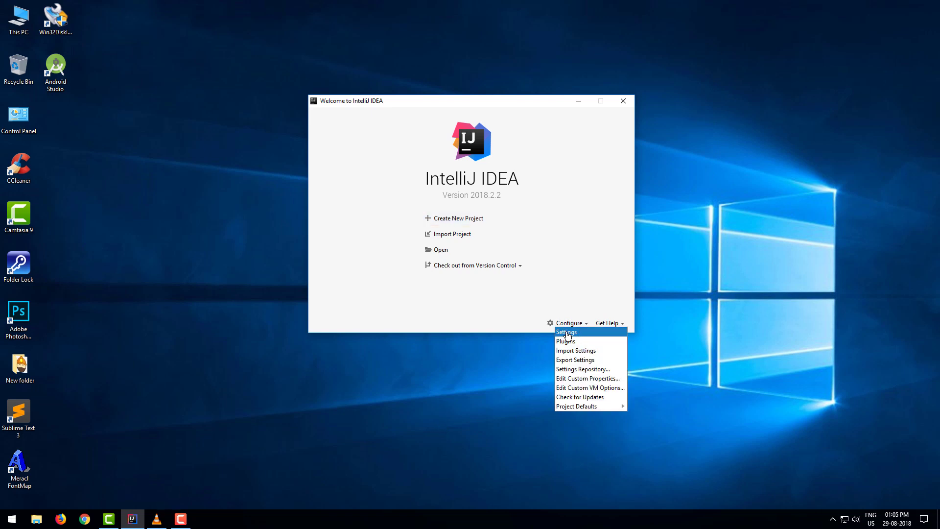
left_click(563, 332)
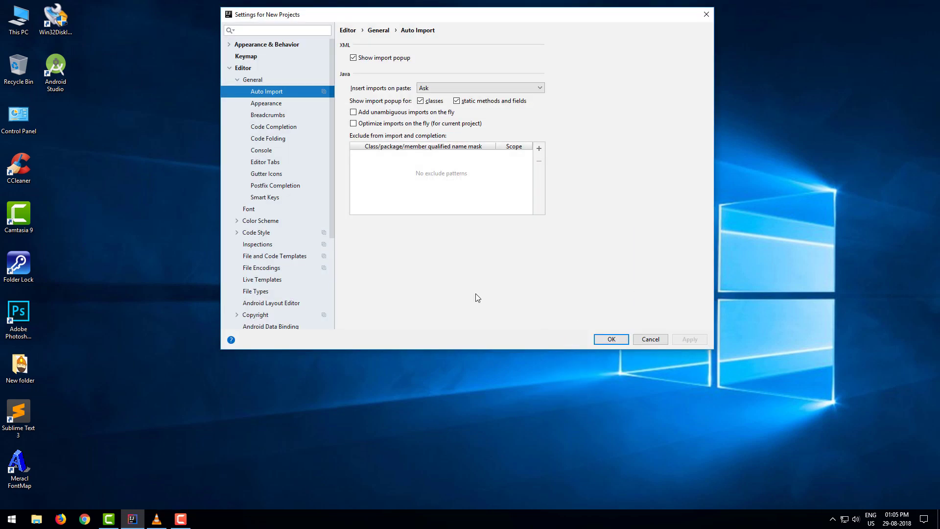
left_click(236, 80)
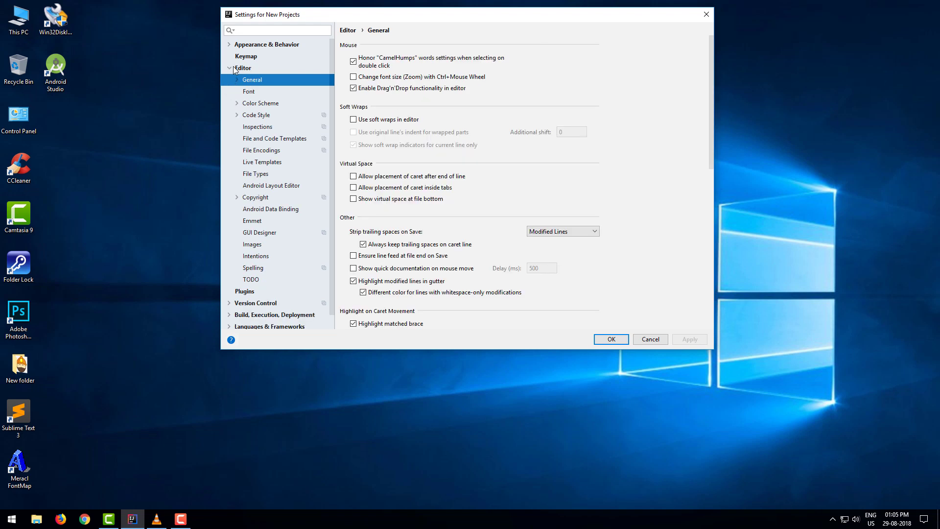
left_click(230, 68)
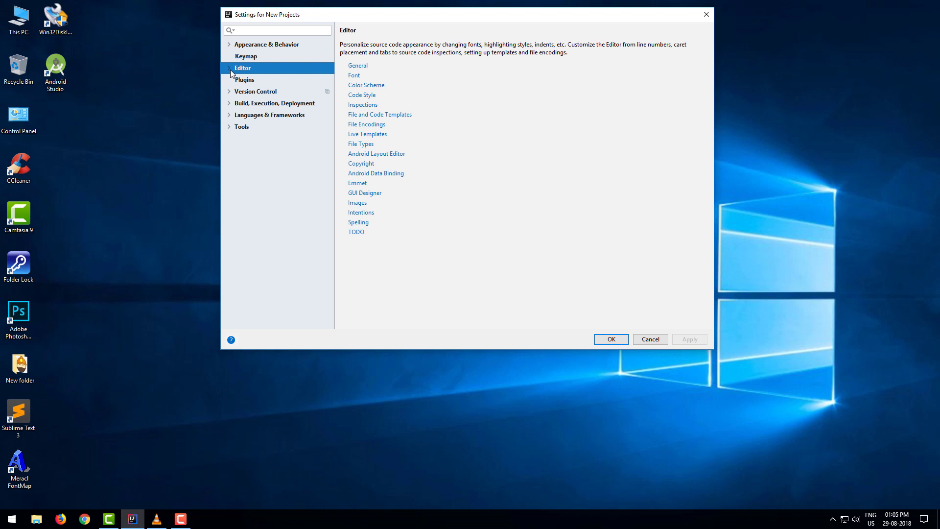
left_click(229, 68)
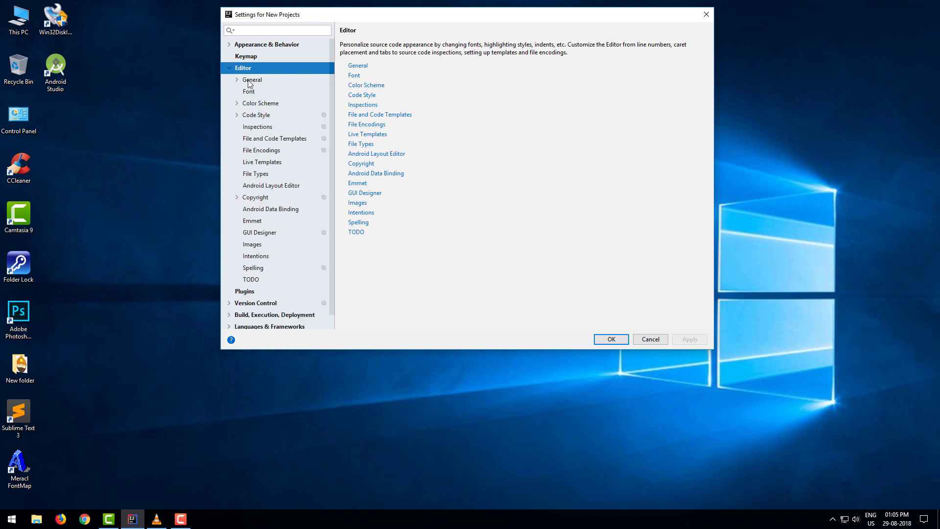
left_click(247, 81)
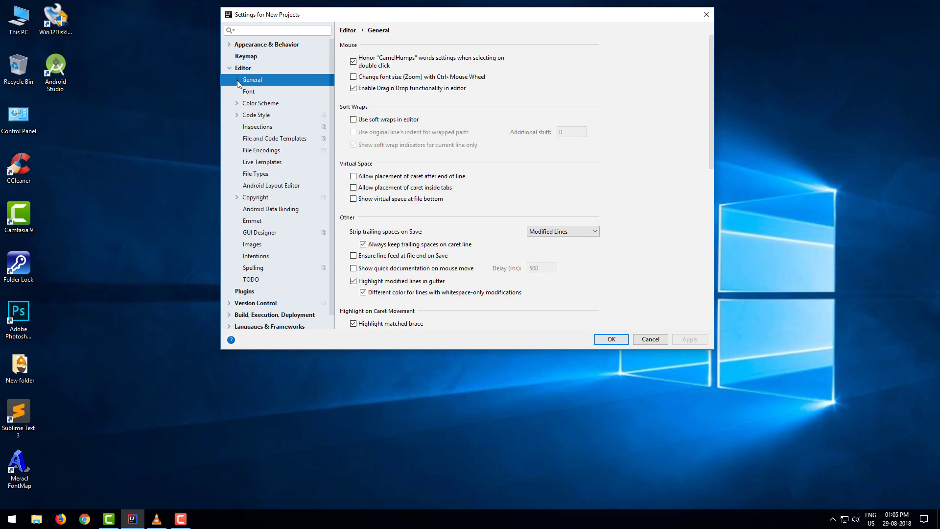
left_click(237, 81)
left_click(261, 106)
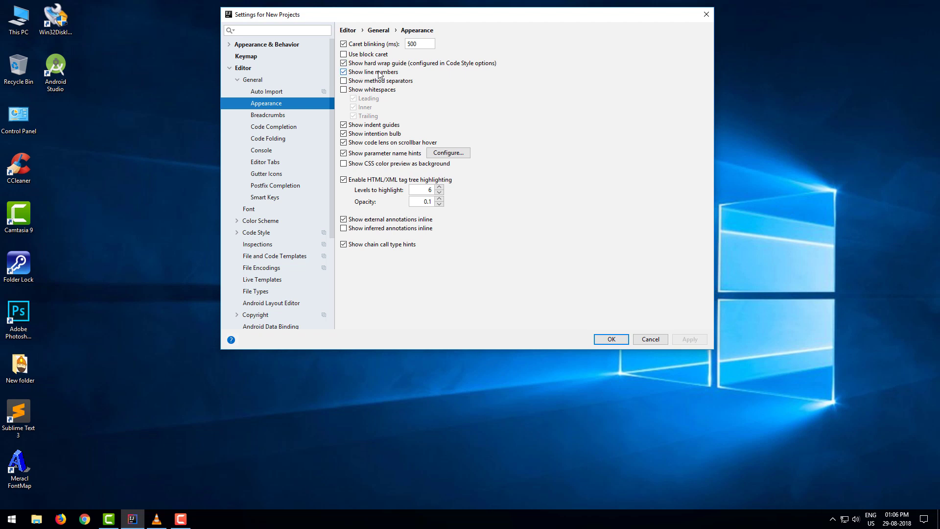
Enable adding unambiguous imports and optimizing imports on the fly in the Auto Import settings, and save the changes
left_click(258, 93)
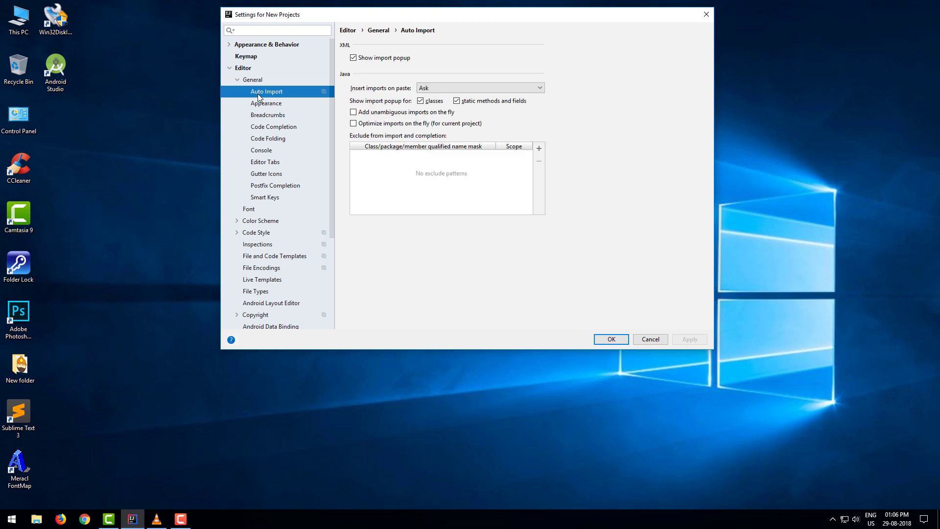
left_click(439, 113)
left_click(416, 124)
left_click(695, 342)
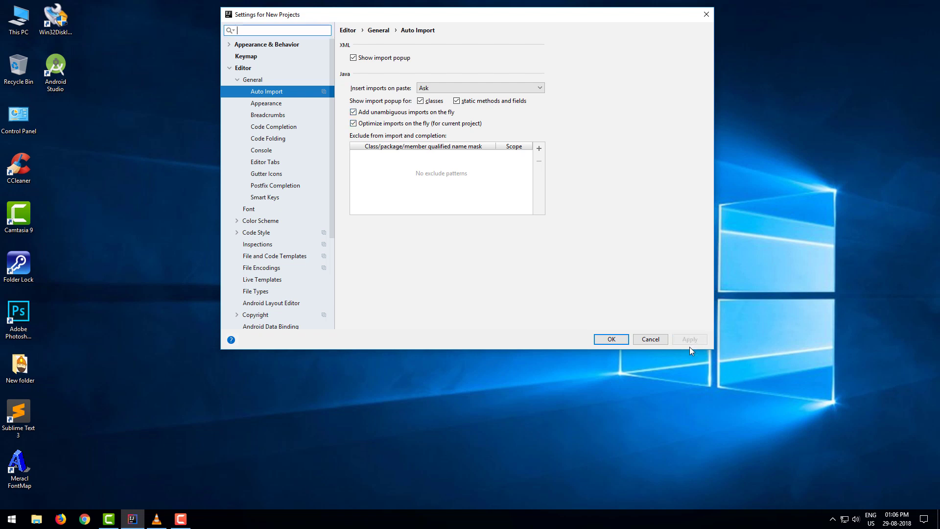
left_click(611, 340)
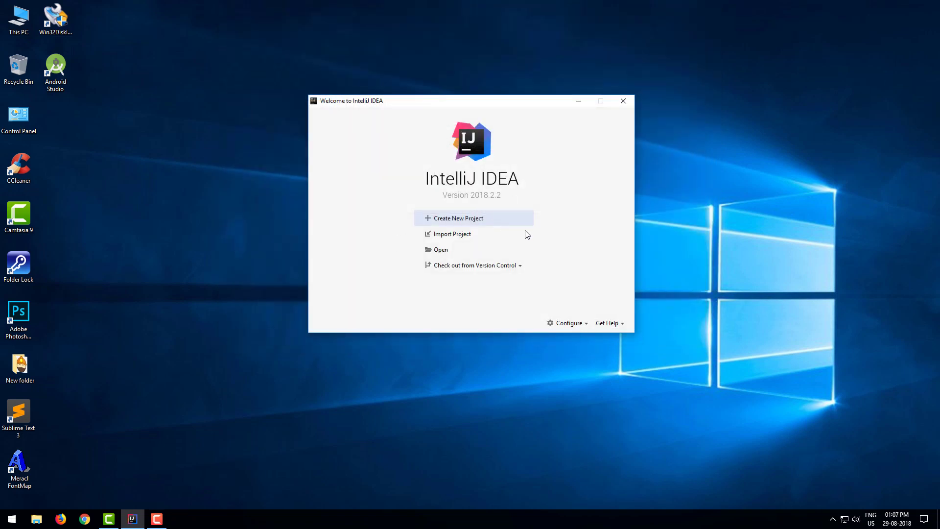
Reopen the settings for new projects and show the Editor's Font options
left_click(579, 325)
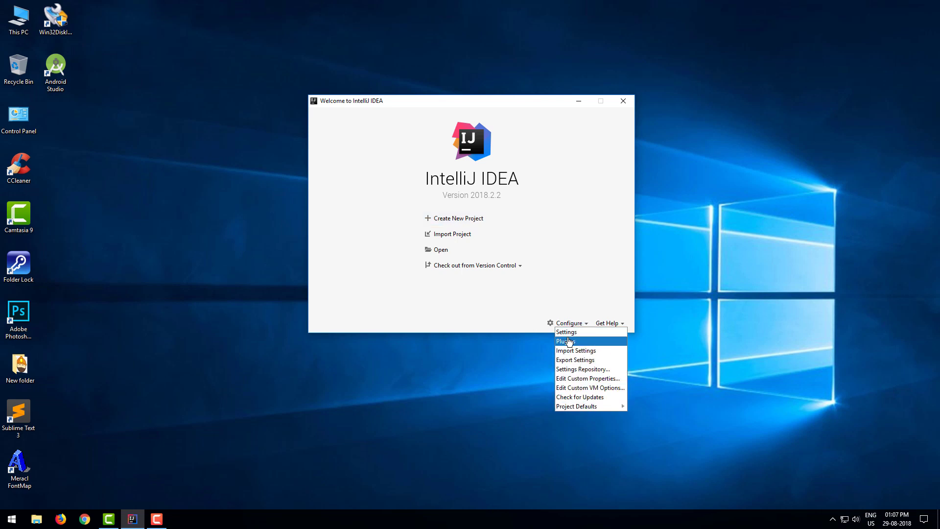
left_click(508, 329)
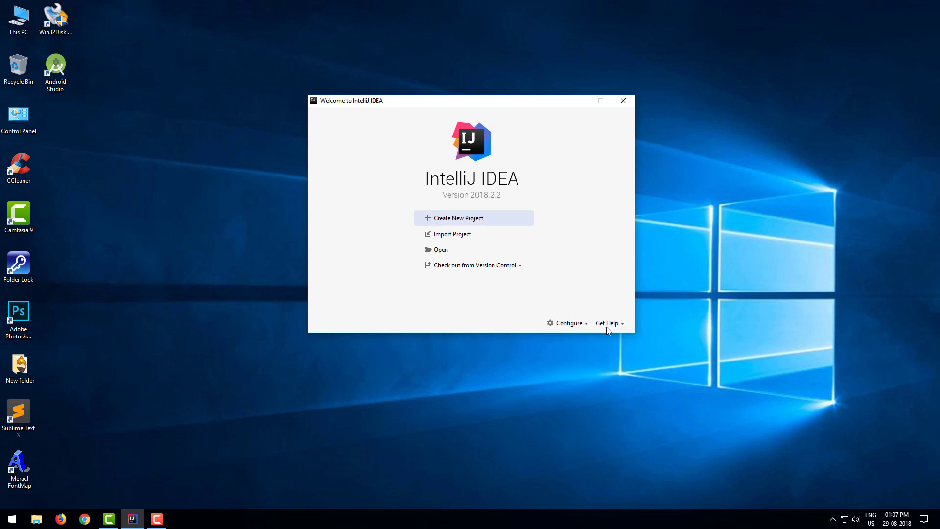
left_click(568, 324)
left_click(568, 332)
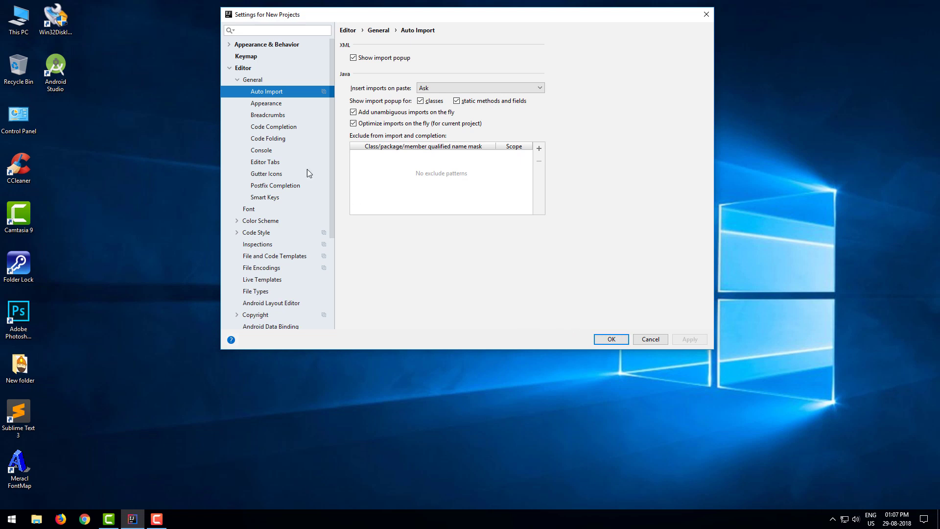
left_click(236, 80)
left_click(249, 92)
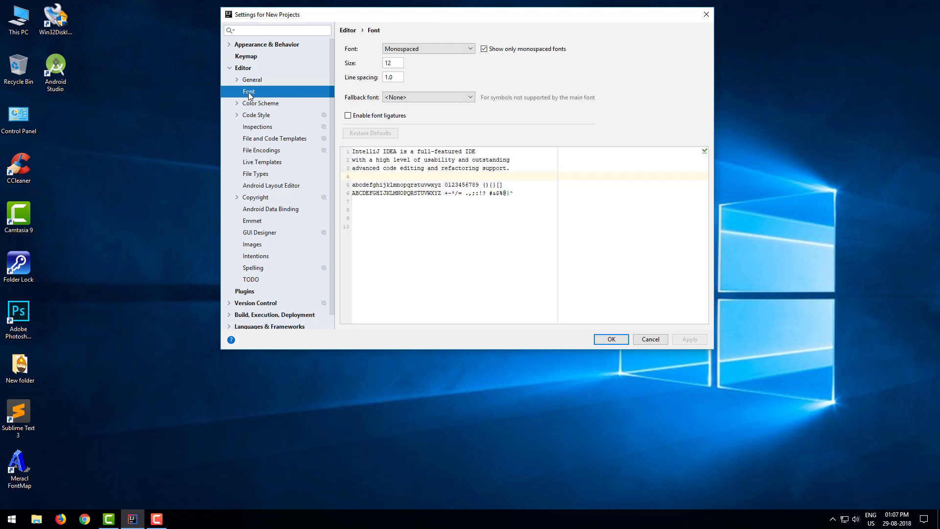
Try an editor font size of 24 and restore the default font settings
double_click(396, 63)
type("24")
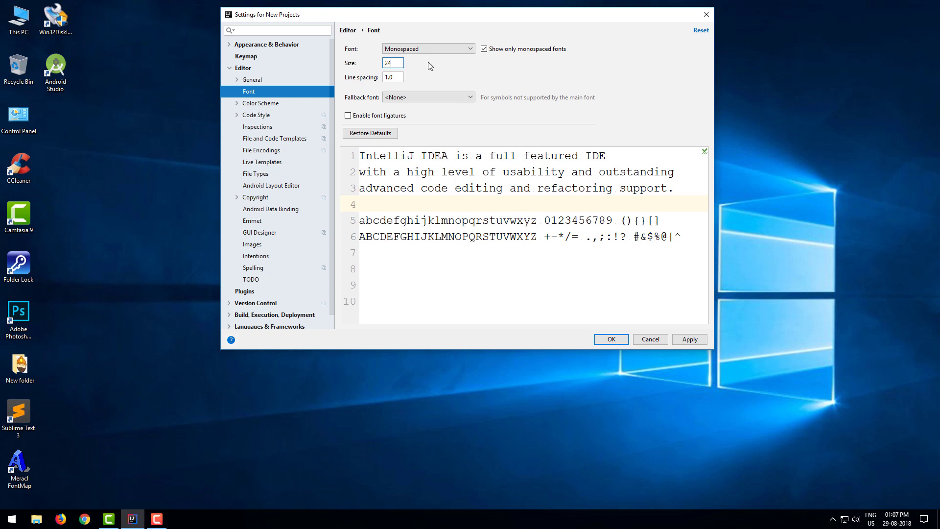
left_click(379, 137)
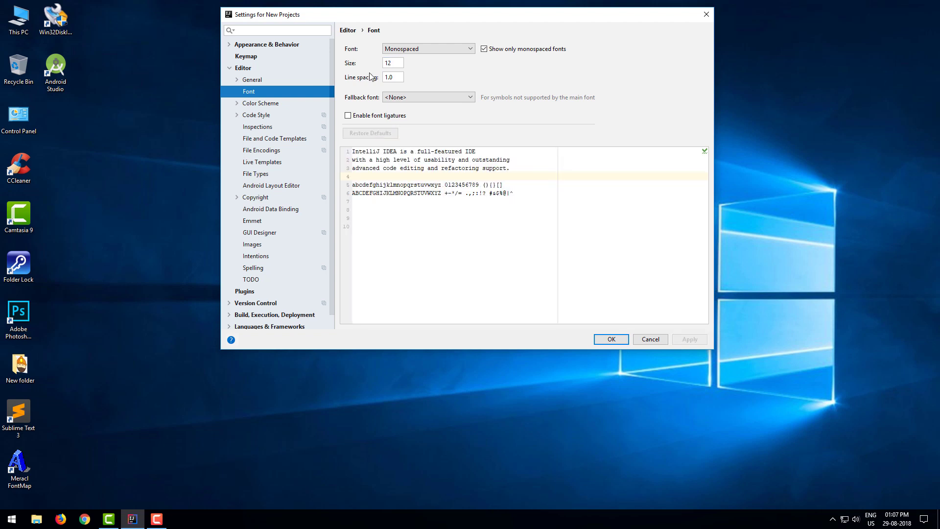
Set the editor font size to 24 and save the settings for new projects
double_click(402, 63)
type("24")
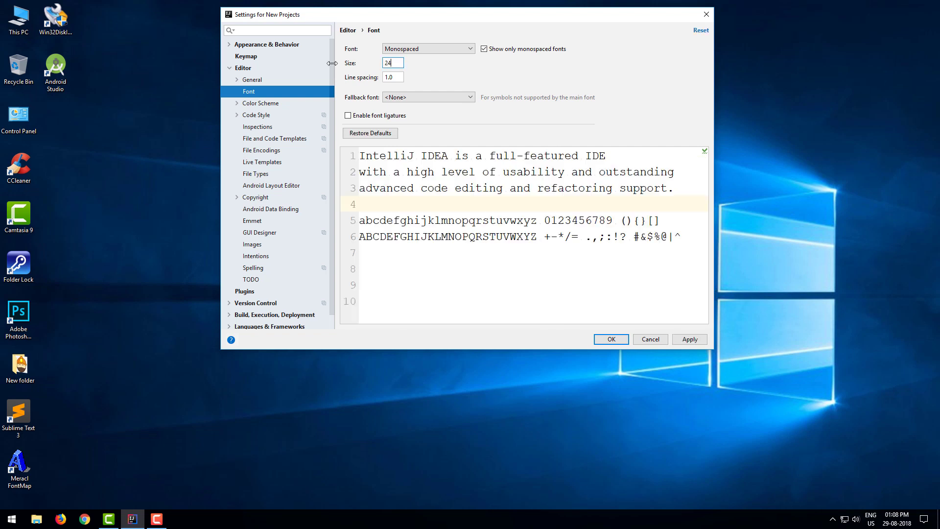
left_click(689, 339)
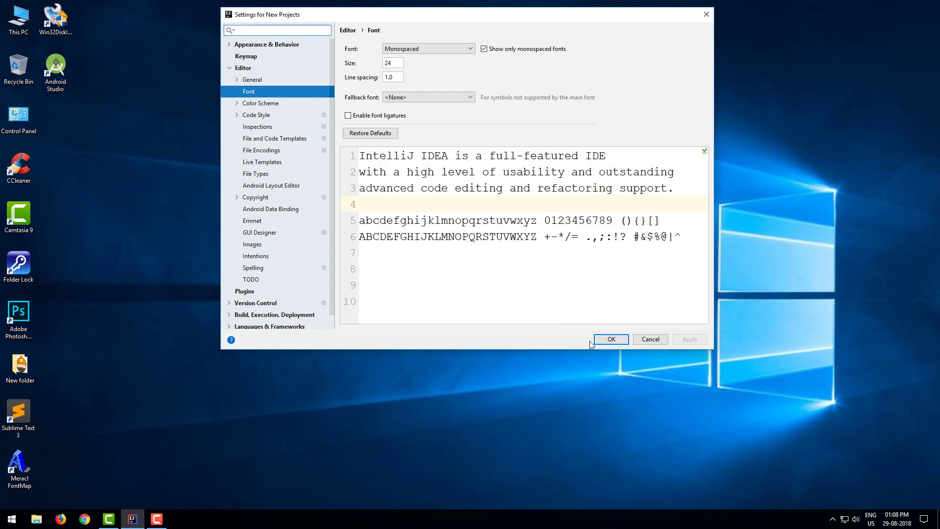
left_click(606, 342)
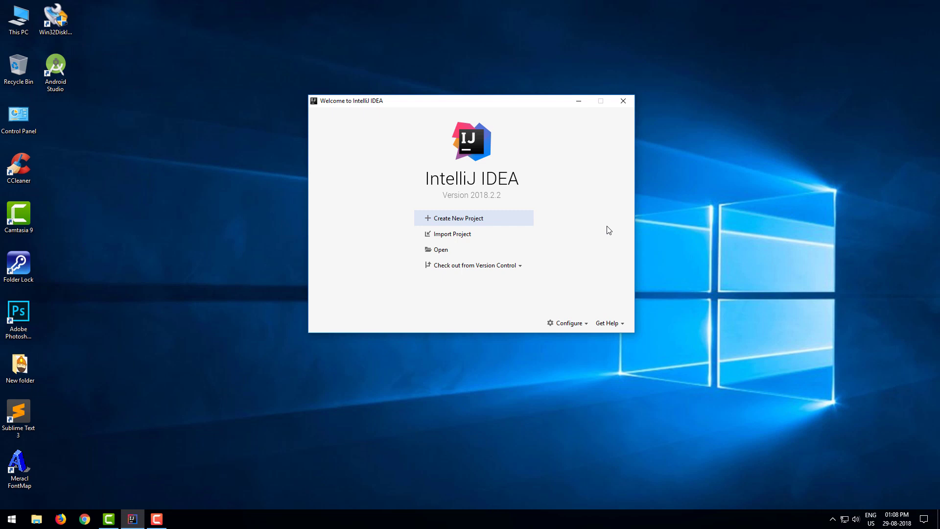
left_click(157, 518)
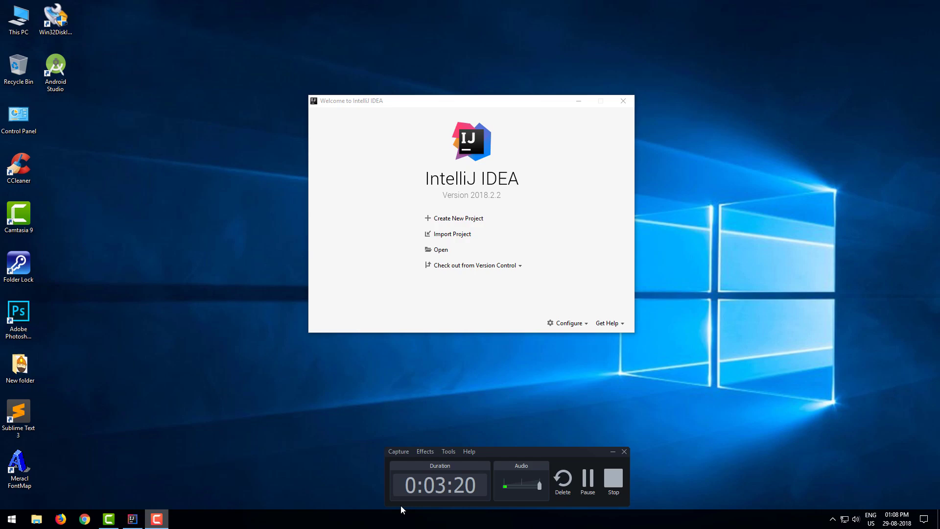
left_click(612, 495)
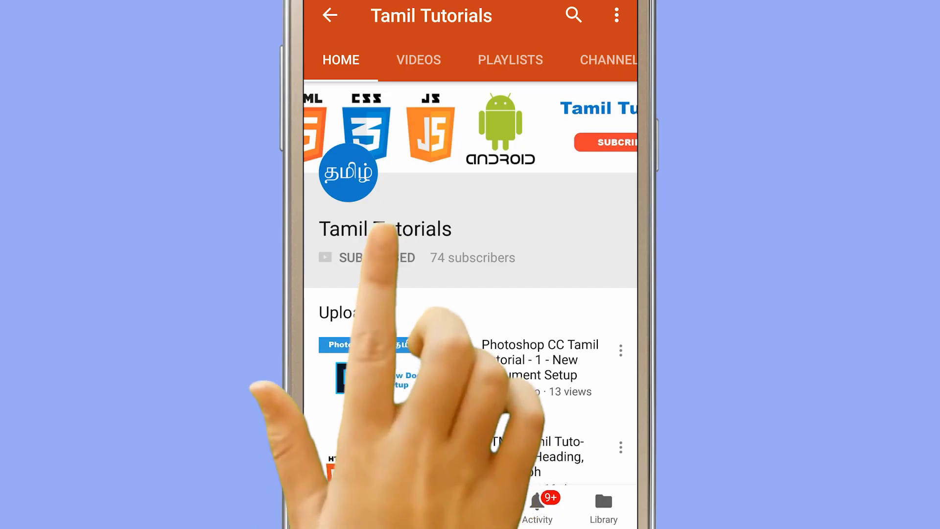